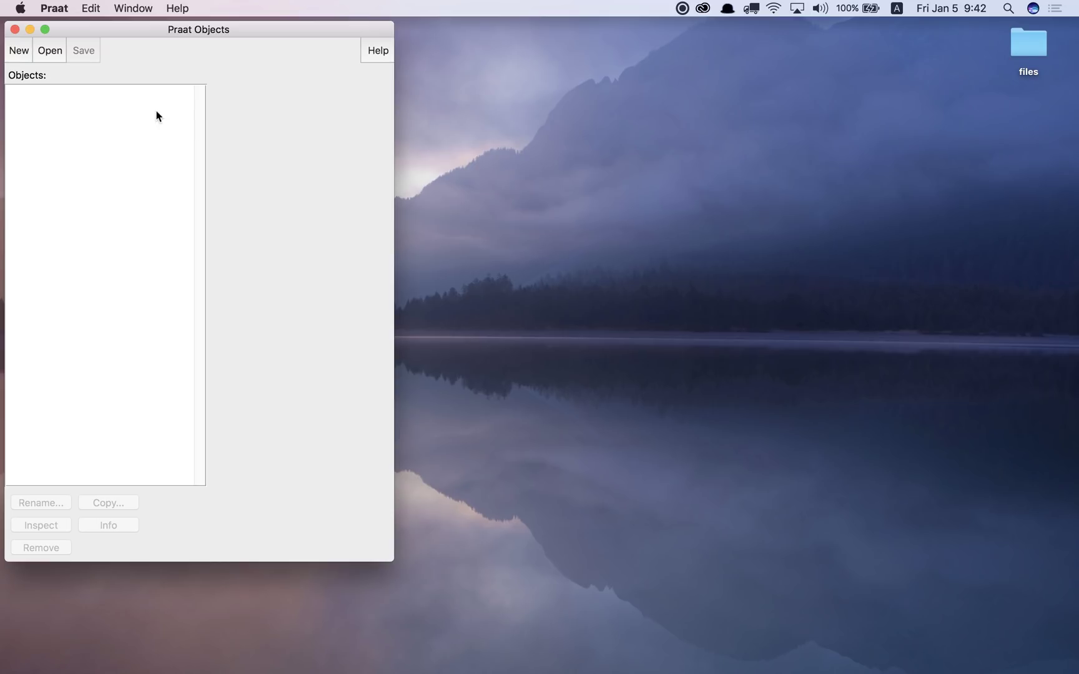
Record a short mono clip from the built-in microphone and save it to the list.
click(25, 60)
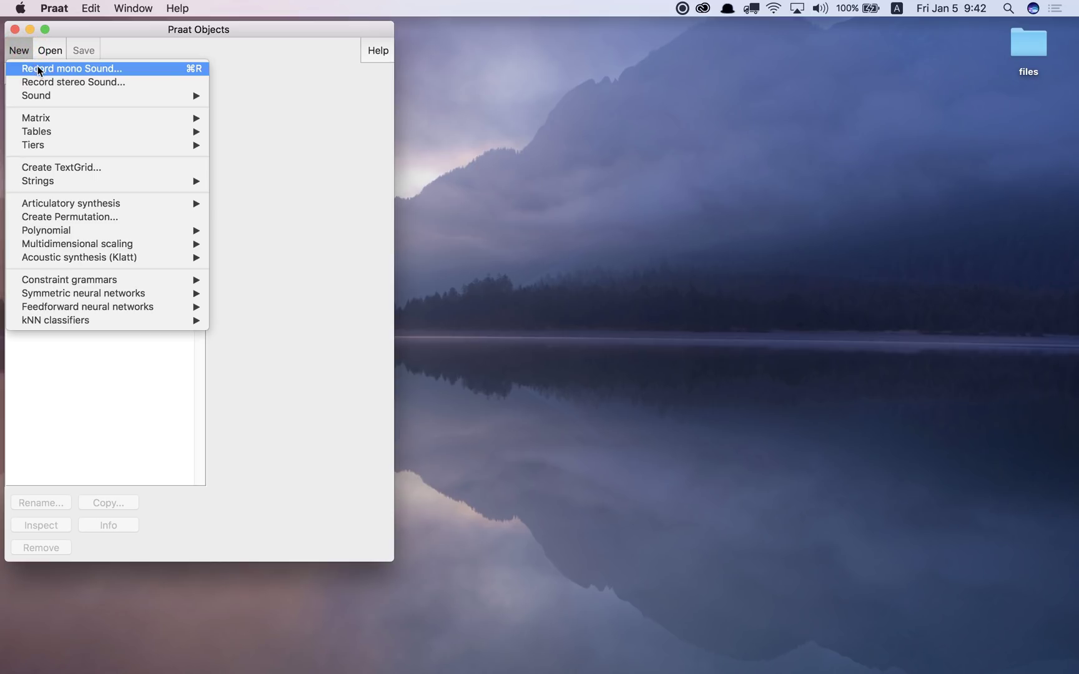
click(39, 67)
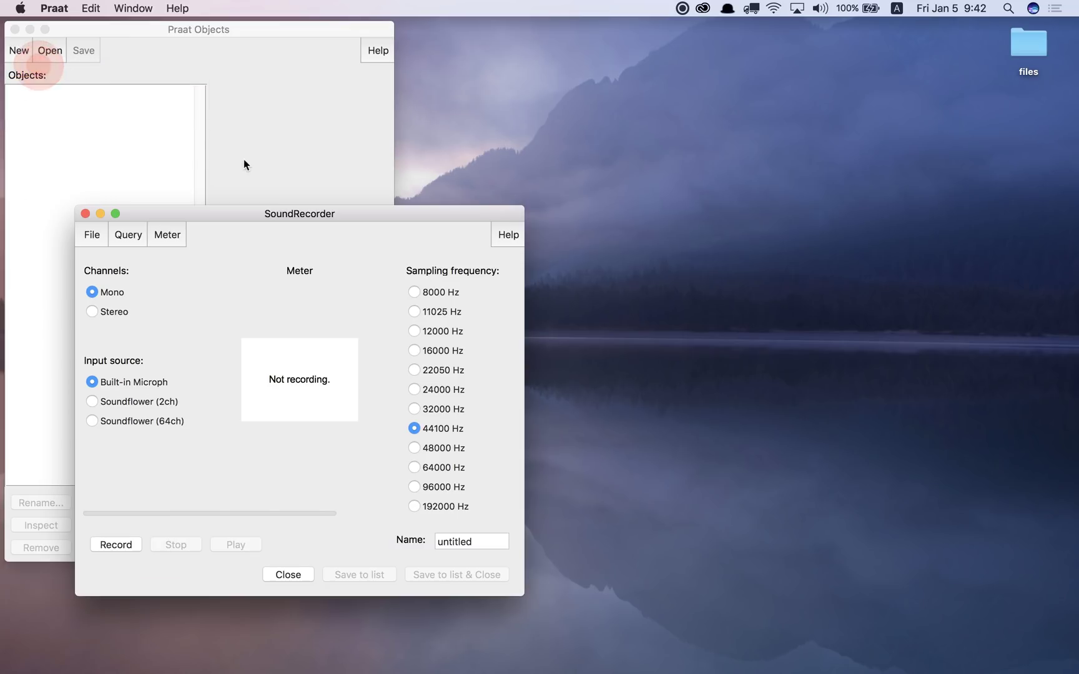
drag(251, 215, 391, 159)
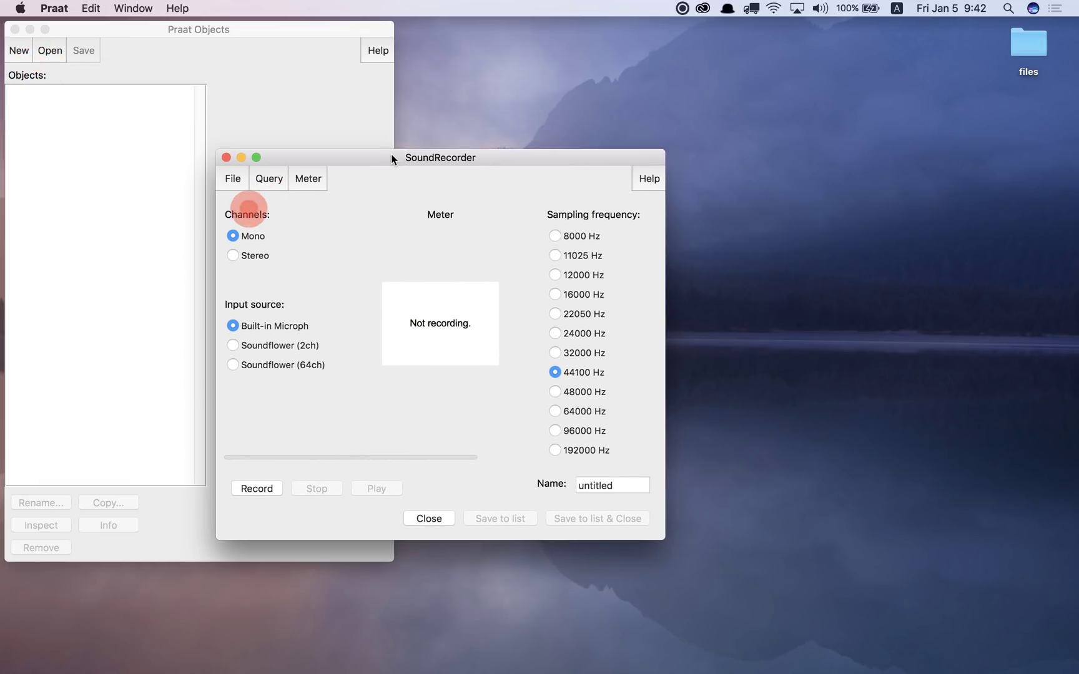
click(260, 489)
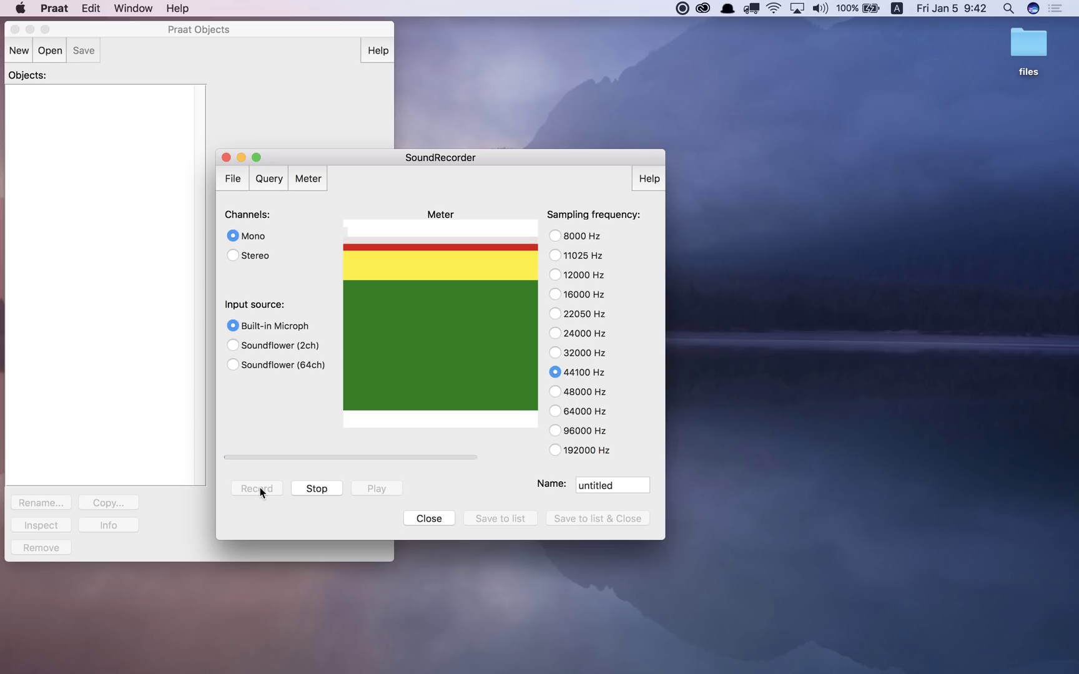
click(315, 490)
click(485, 522)
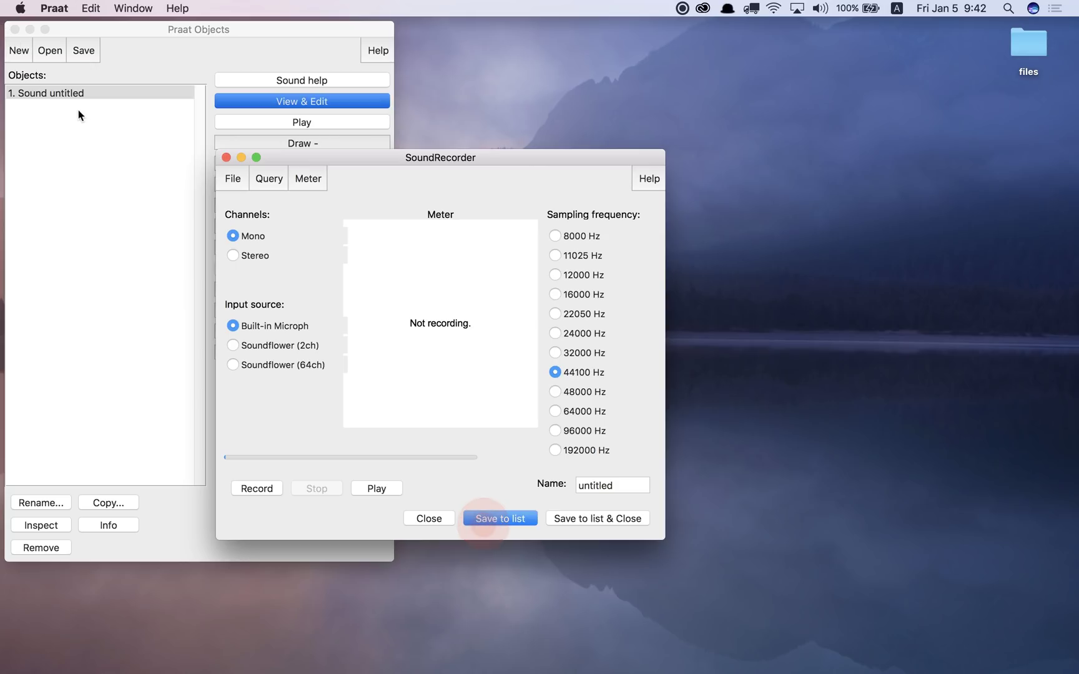
Open Sound untitled in the sound editor and cut the leading silence.
click(226, 158)
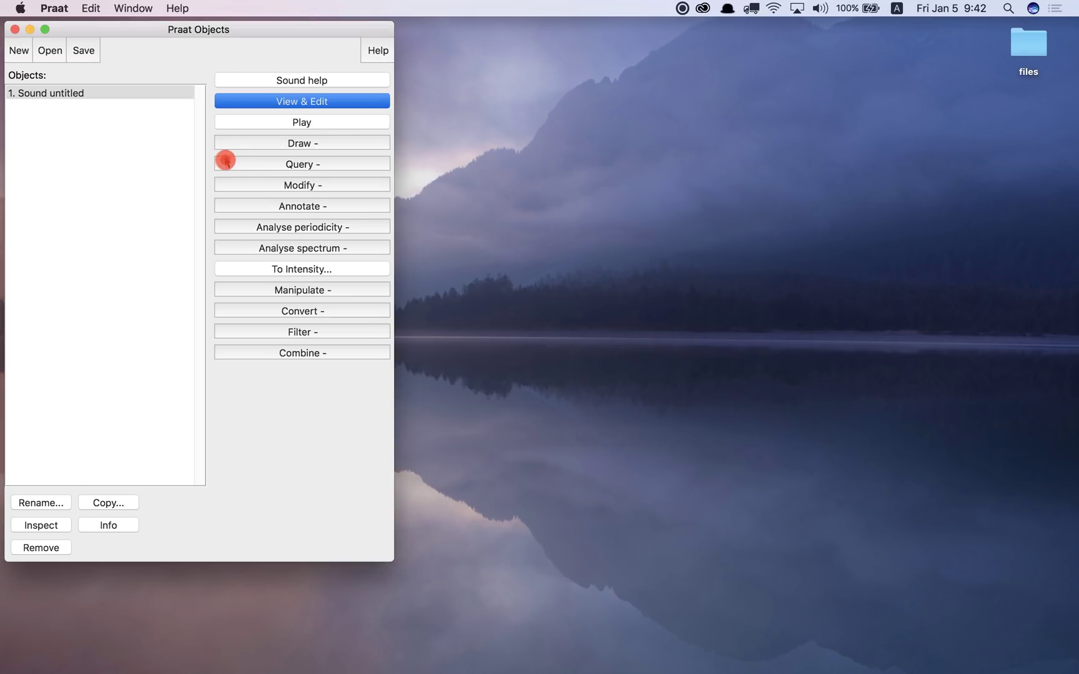
click(248, 101)
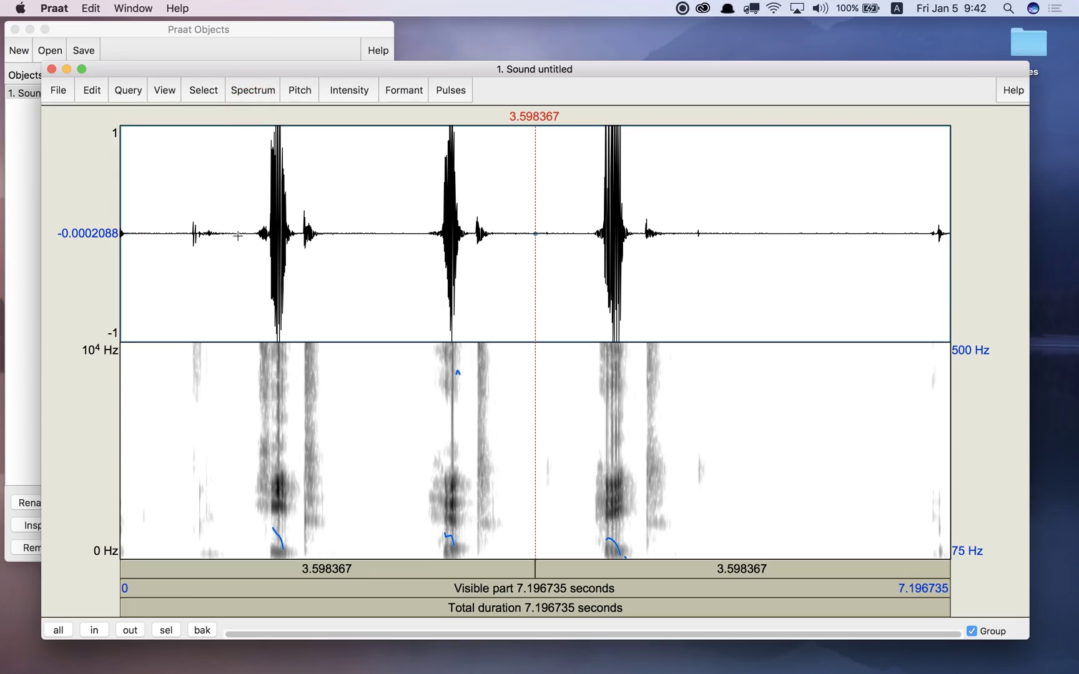
drag(235, 234, 5, 181)
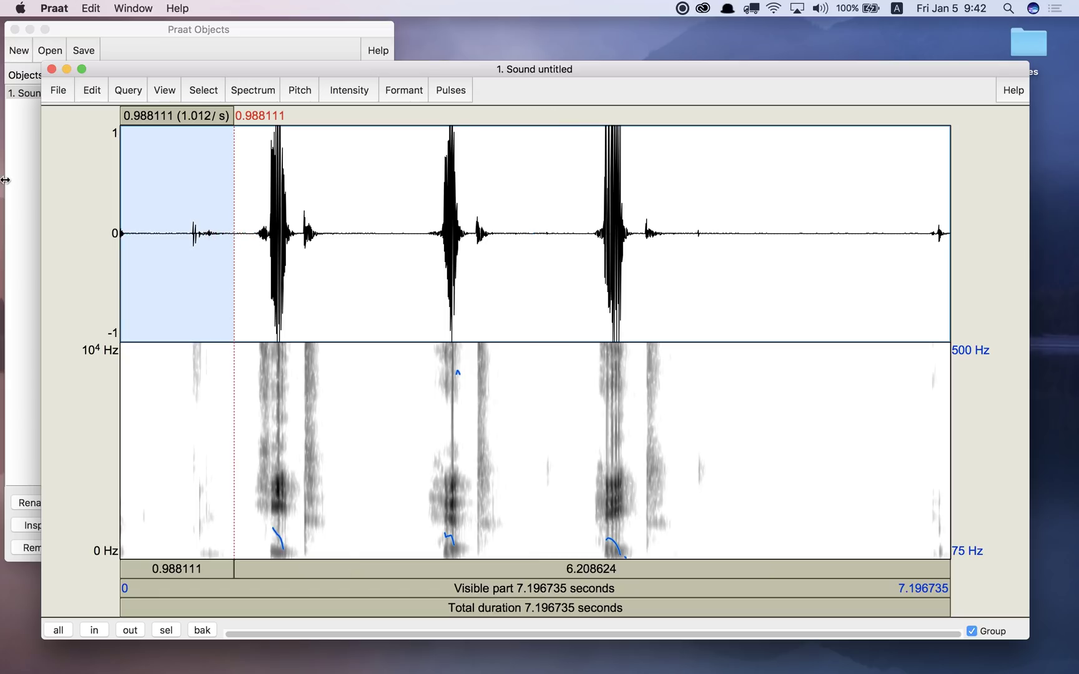
key(super+x)
Cut both inter-word pauses and the trailing silence, then play the 2.932630 s result.
drag(257, 249, 331, 253)
key(super+x)
drag(413, 237, 485, 244)
key(super+x)
click(91, 91)
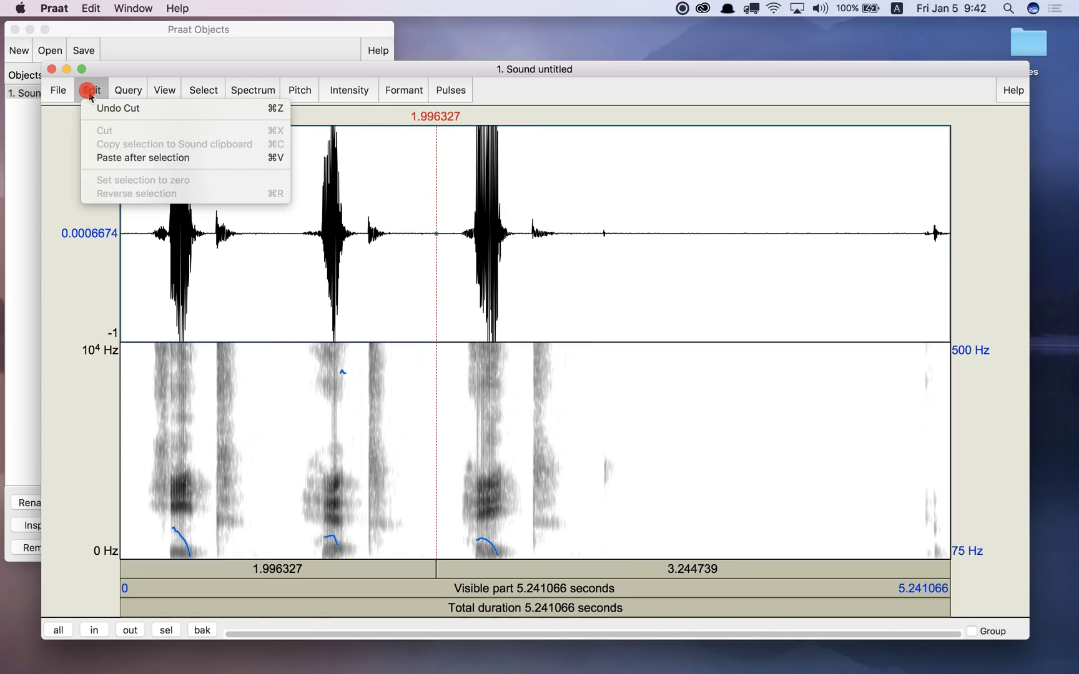
click(92, 95)
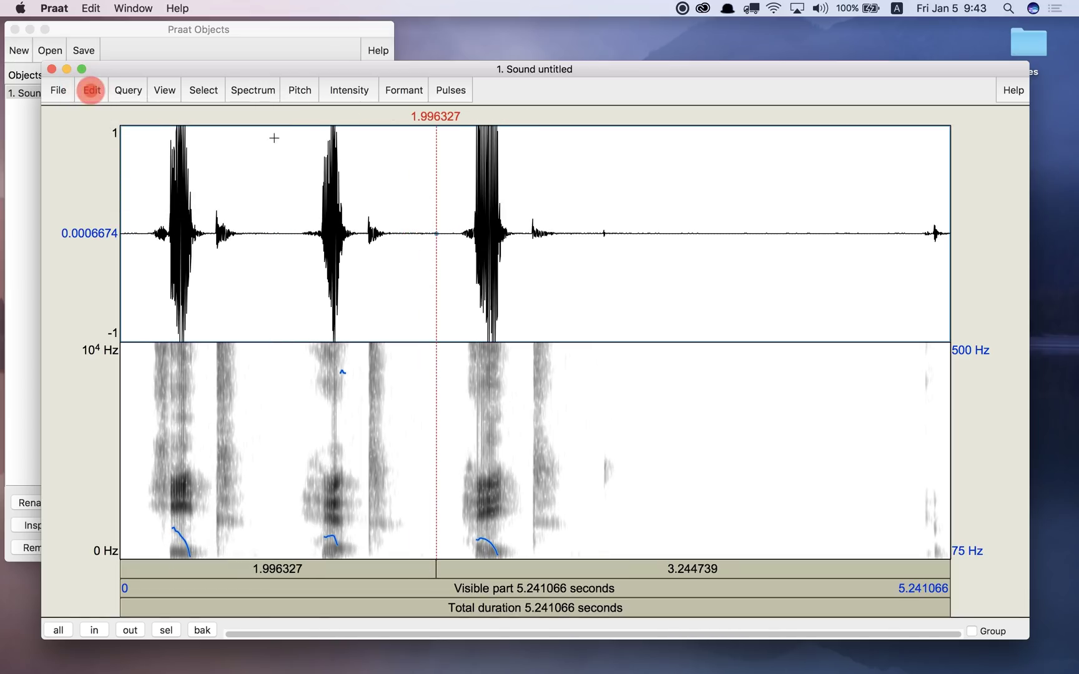
drag(586, 244, 951, 244)
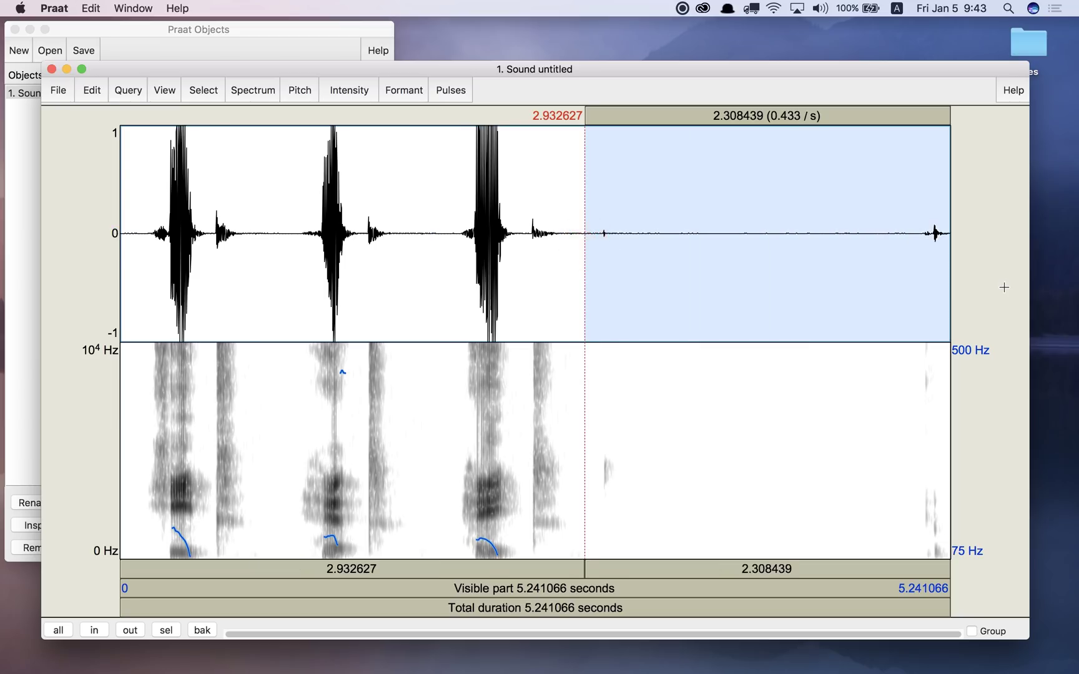
key(super+x)
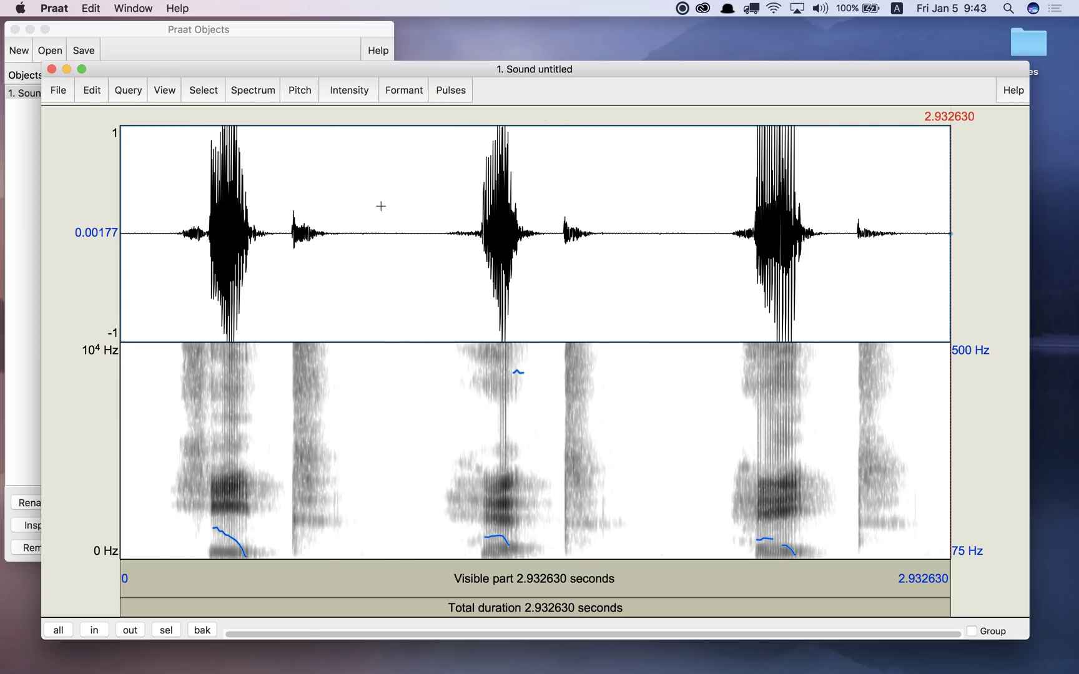
click(91, 154)
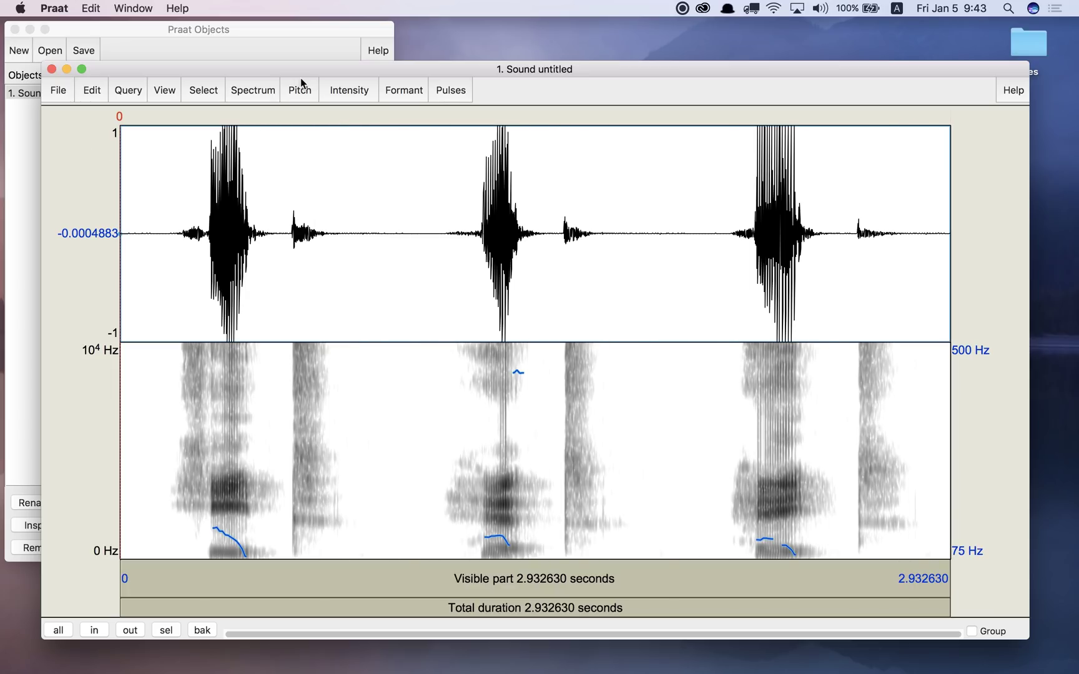
Hide pitch, show formant tracks, and play the first vowel selected from 0.315 to 0.477 s.
click(296, 98)
click(299, 108)
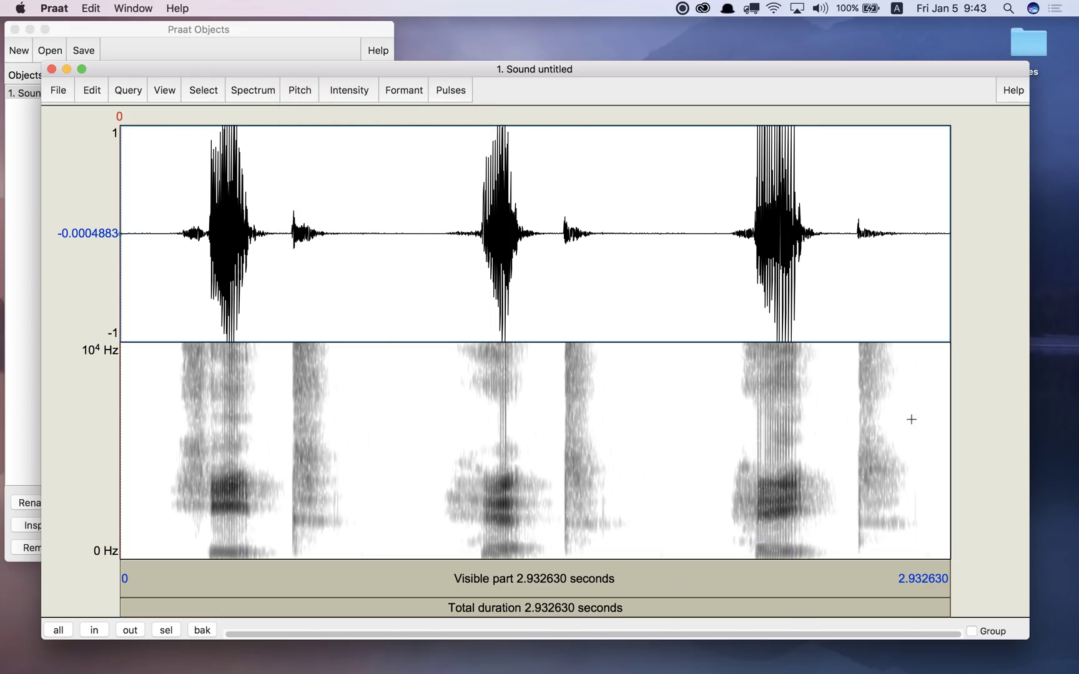
click(404, 93)
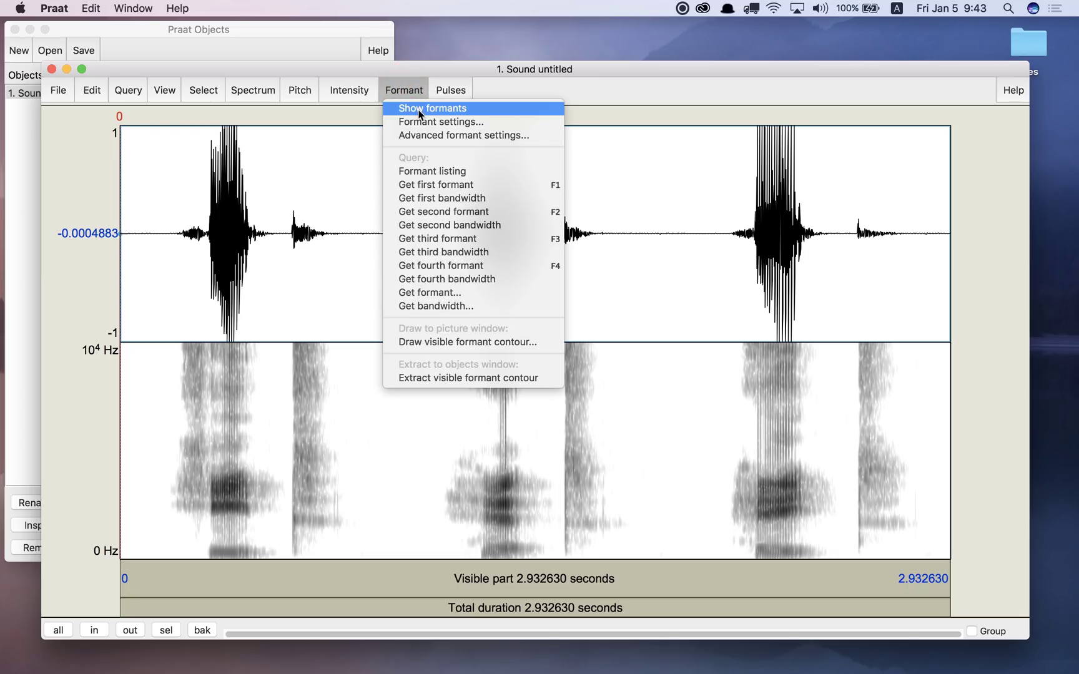
click(419, 111)
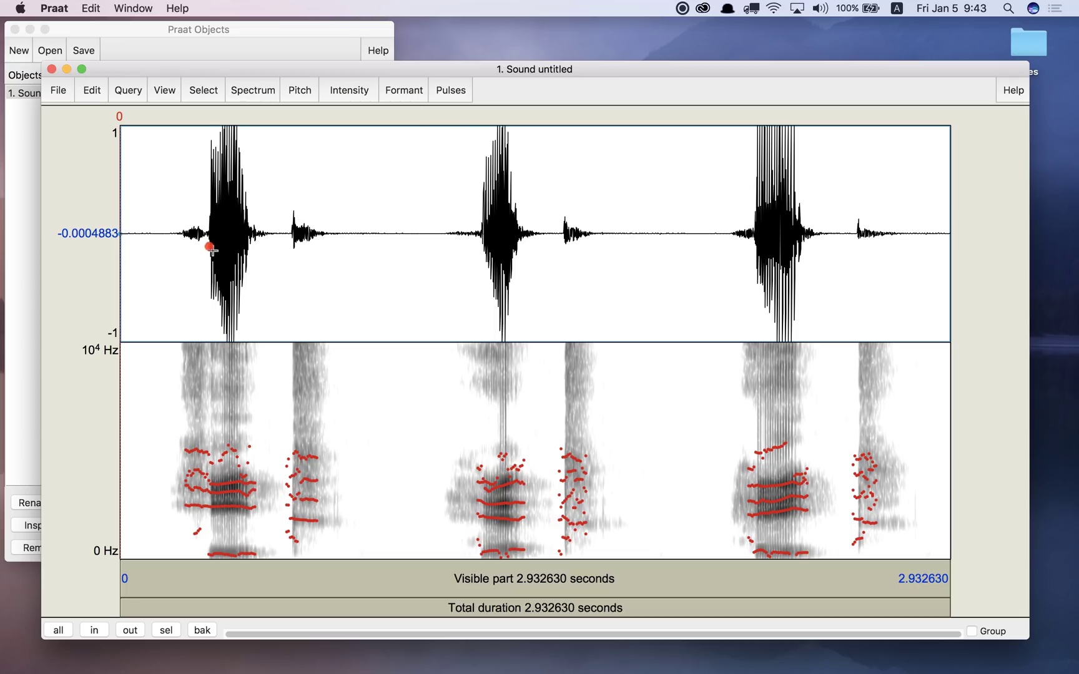
drag(210, 249, 255, 399)
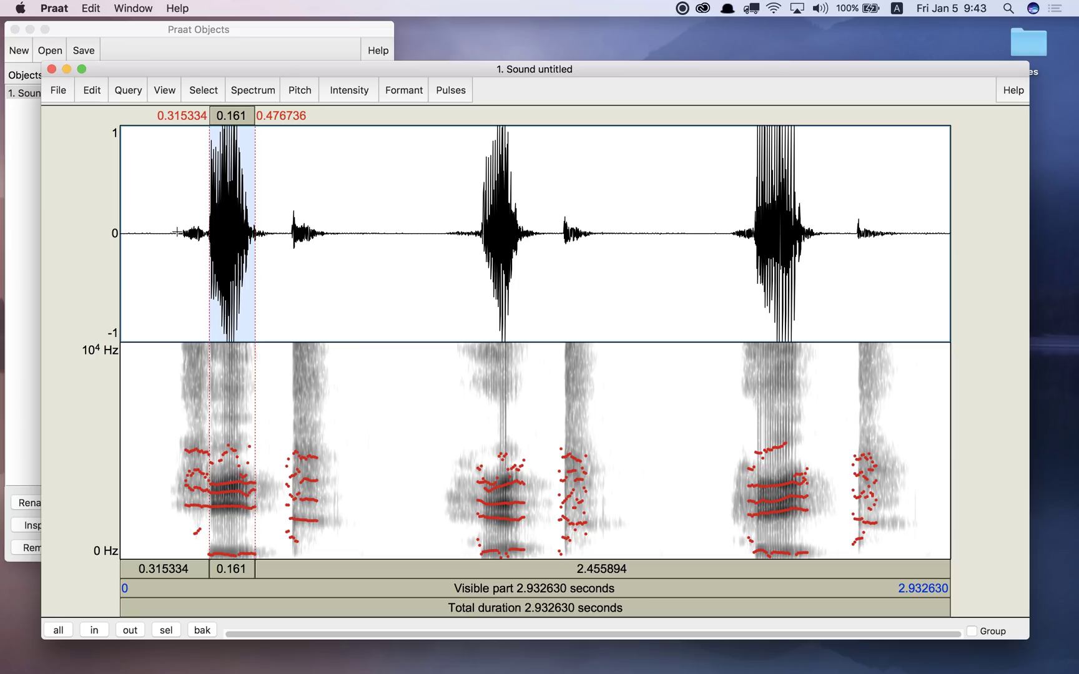
key(Tab)
Set the time point at 0.373545 s and query the first formant, about 226 Hz.
click(229, 229)
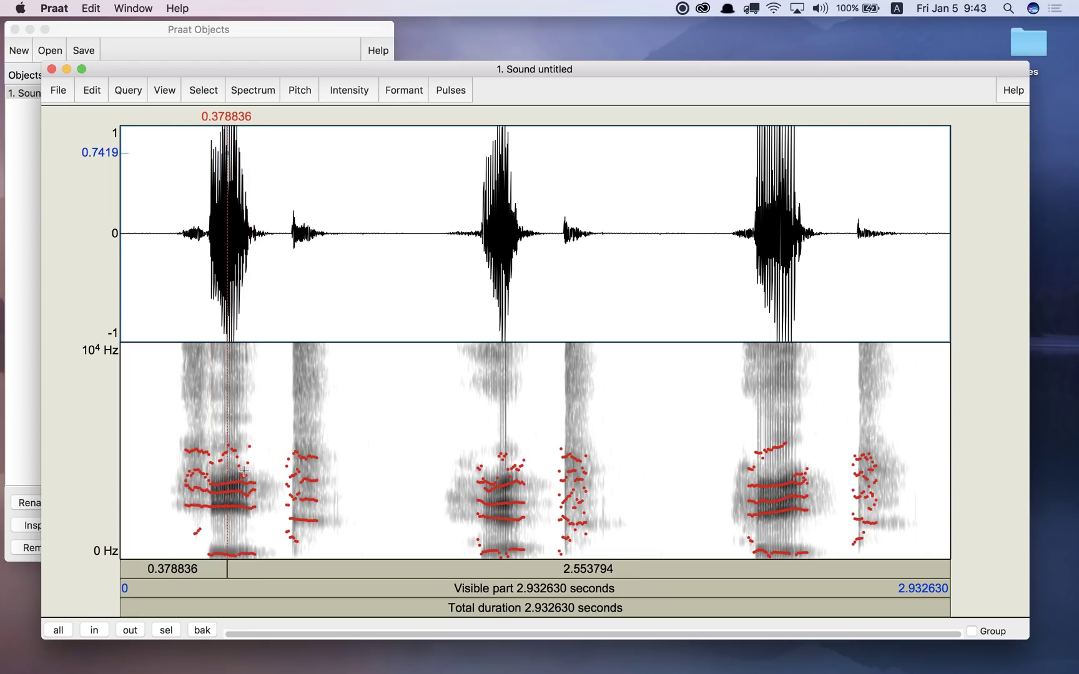
click(230, 291)
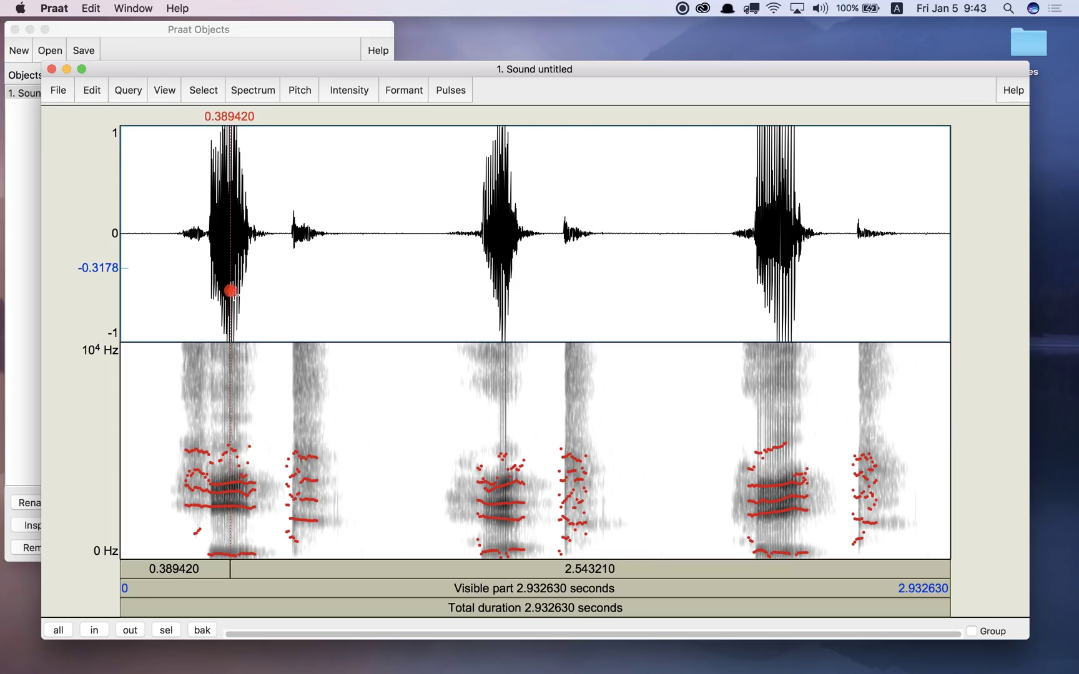
click(226, 290)
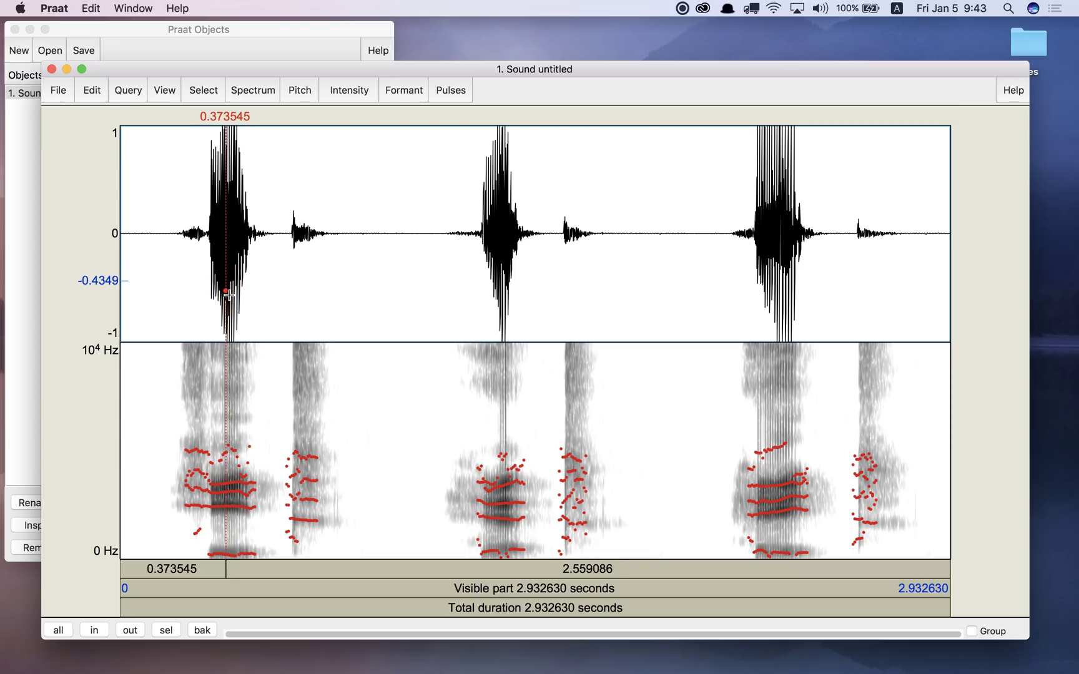
click(226, 291)
click(404, 91)
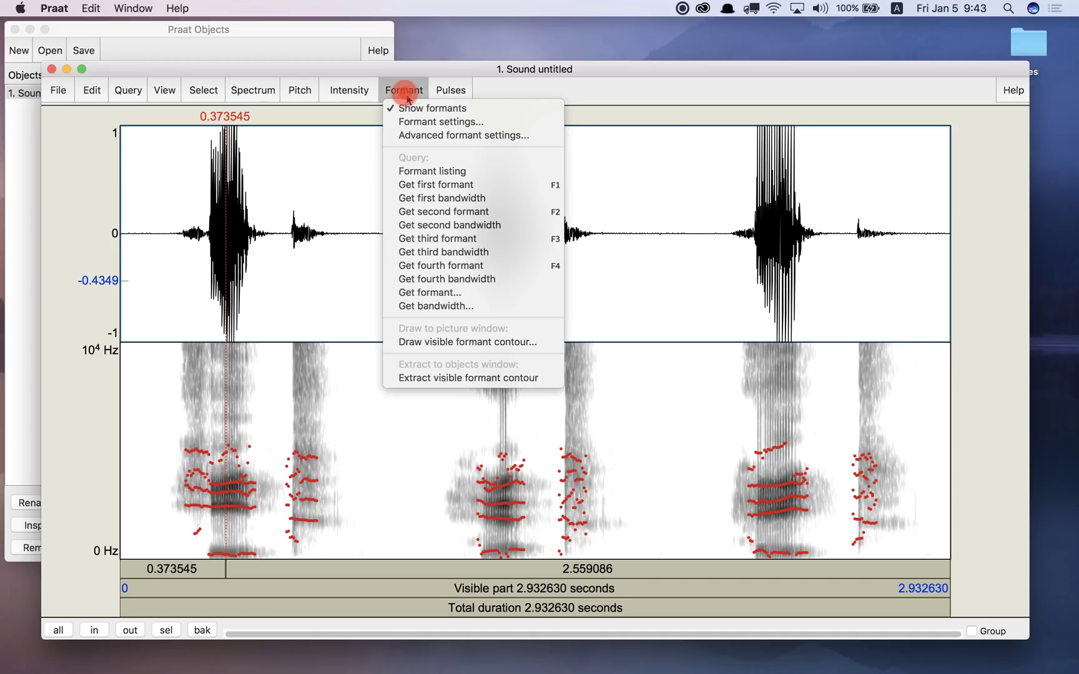
click(456, 185)
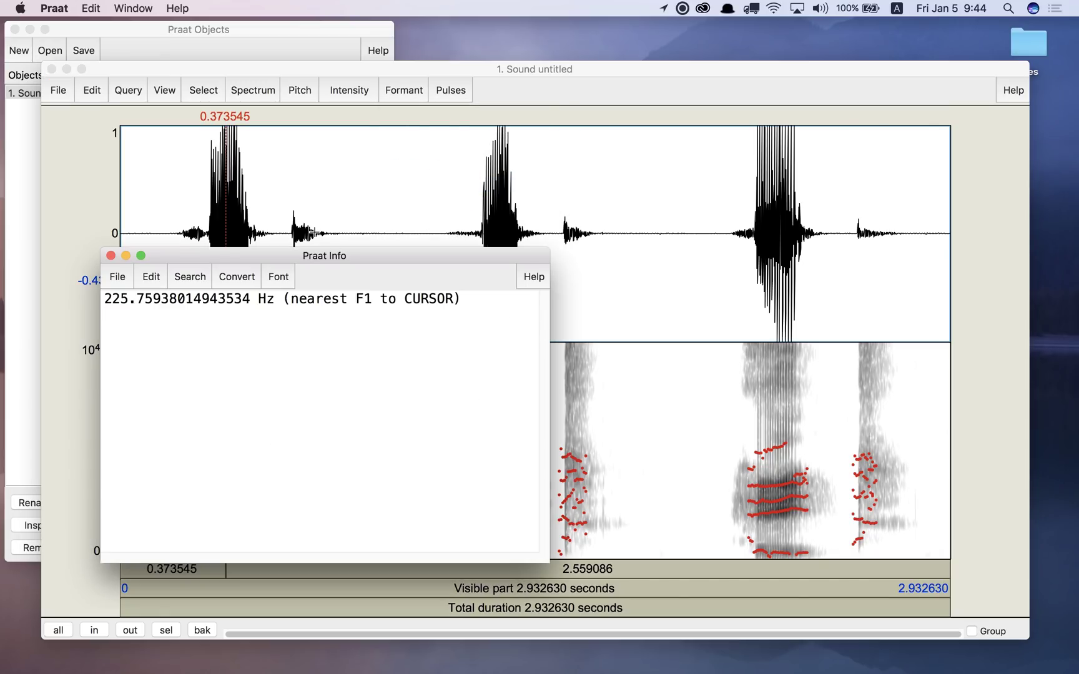
drag(301, 259, 583, 150)
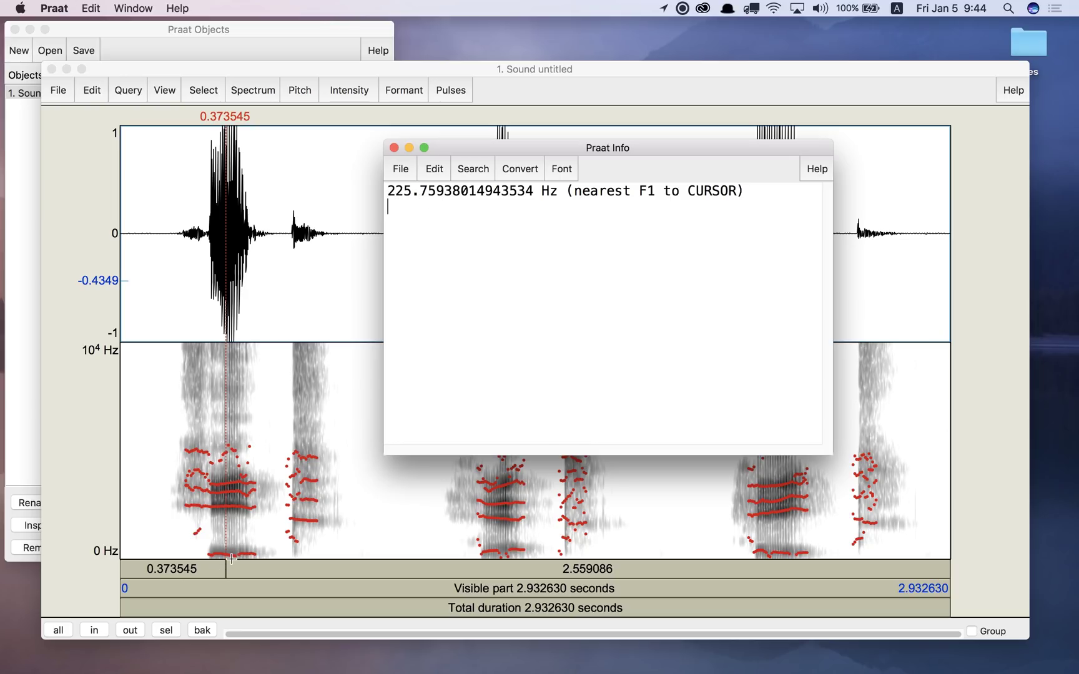
click(394, 147)
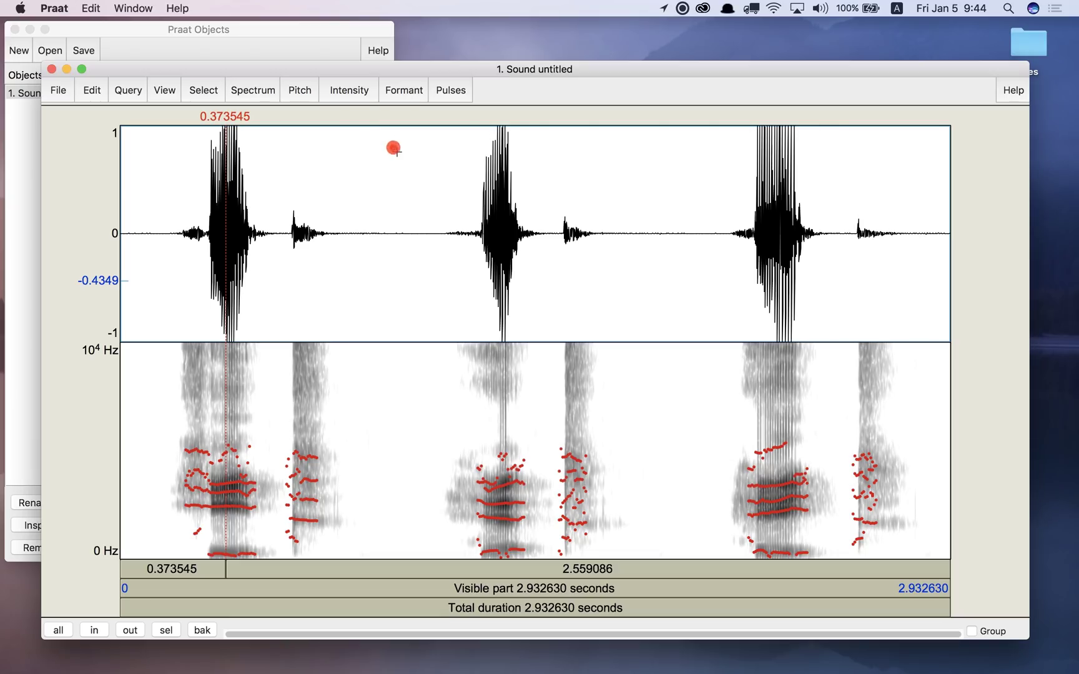
Query the second and third formants there: 2456 Hz and 3107 Hz.
click(400, 88)
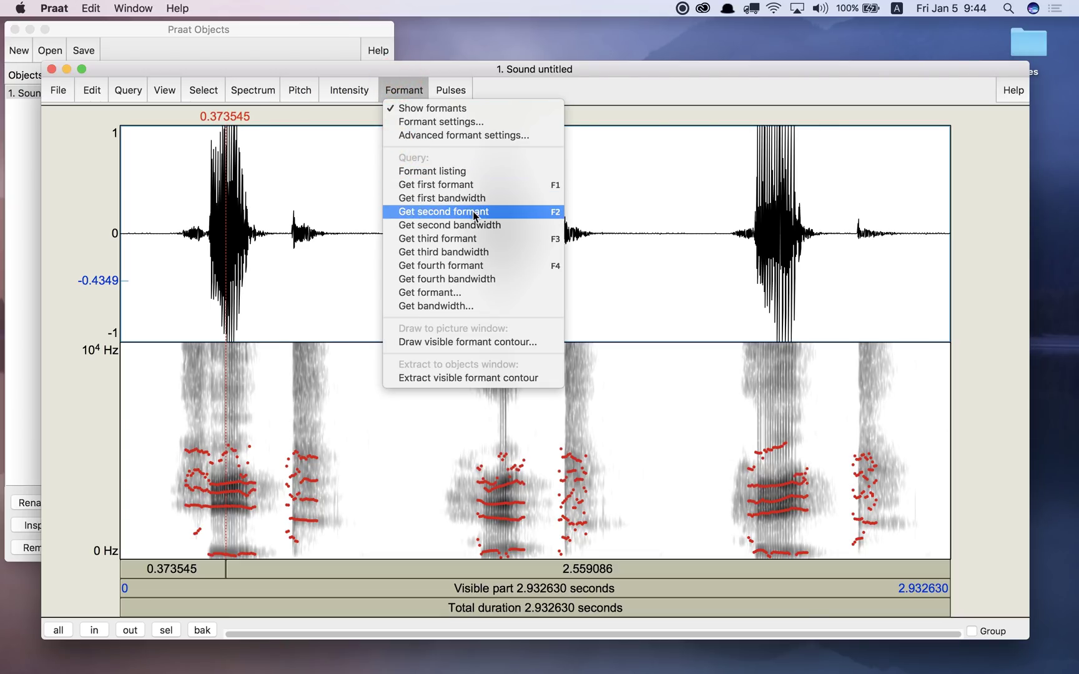
click(476, 214)
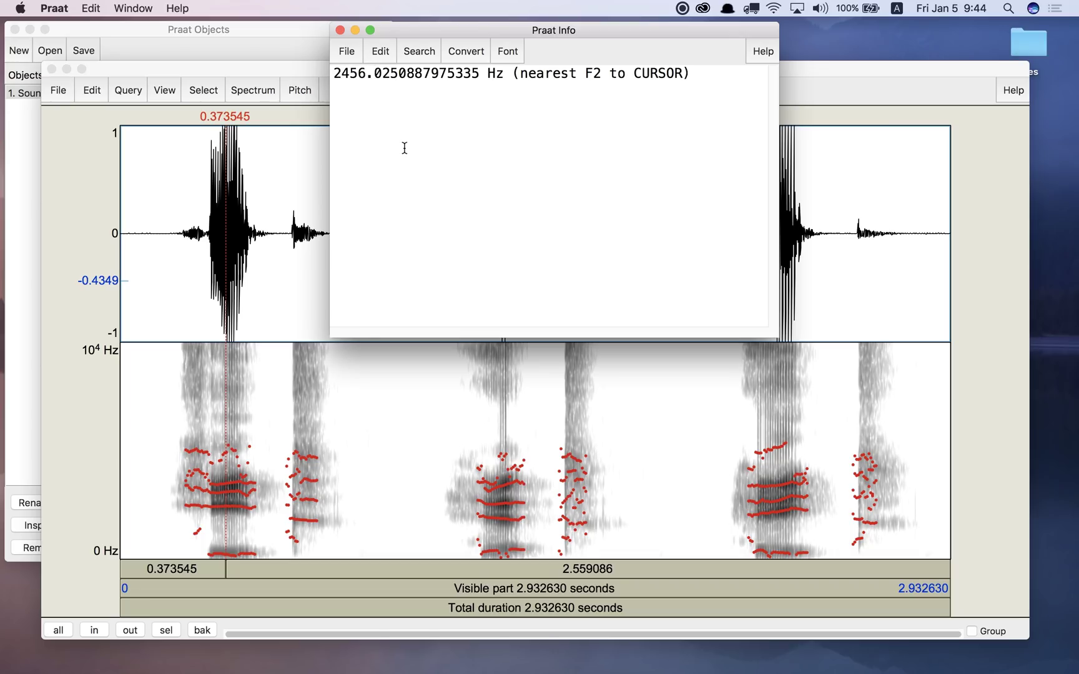
click(341, 31)
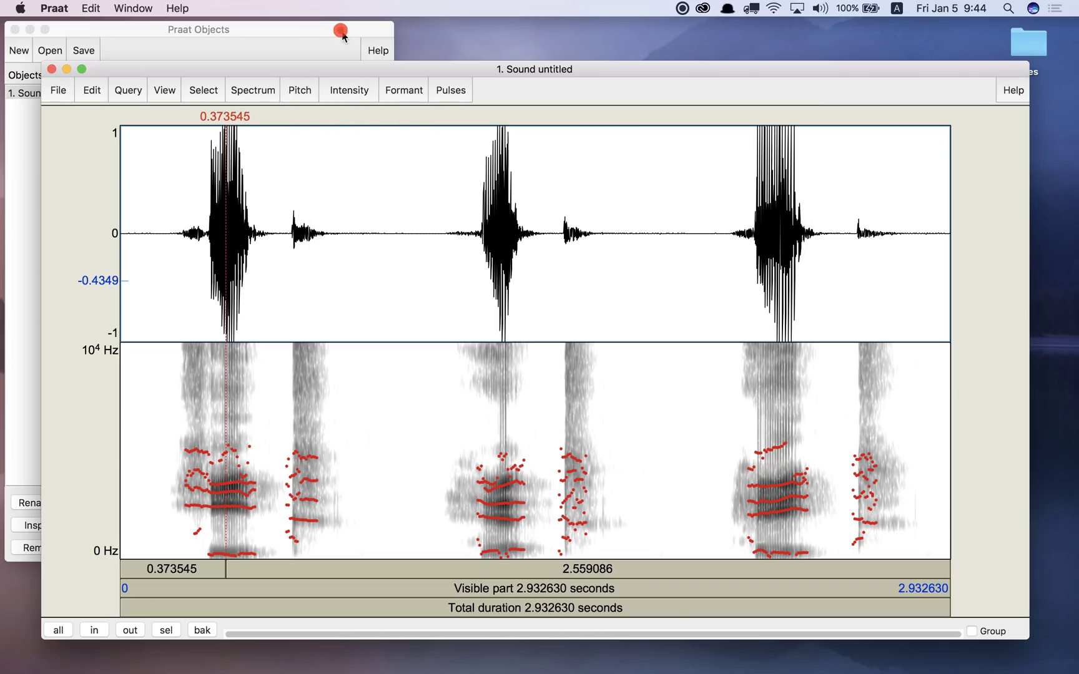
click(395, 90)
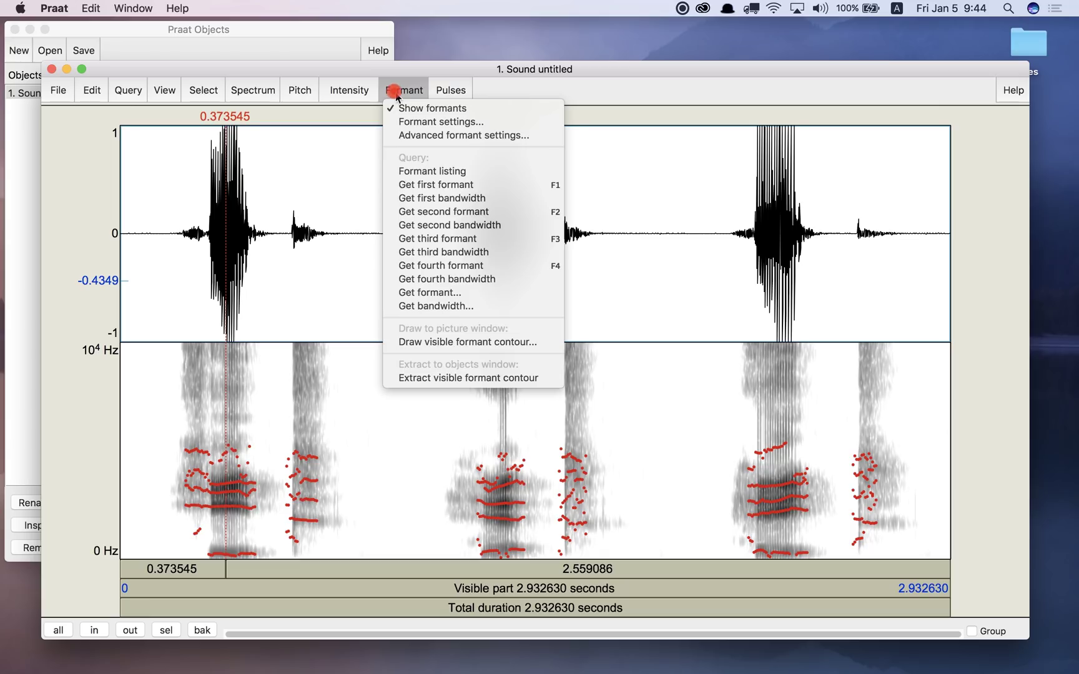
click(454, 240)
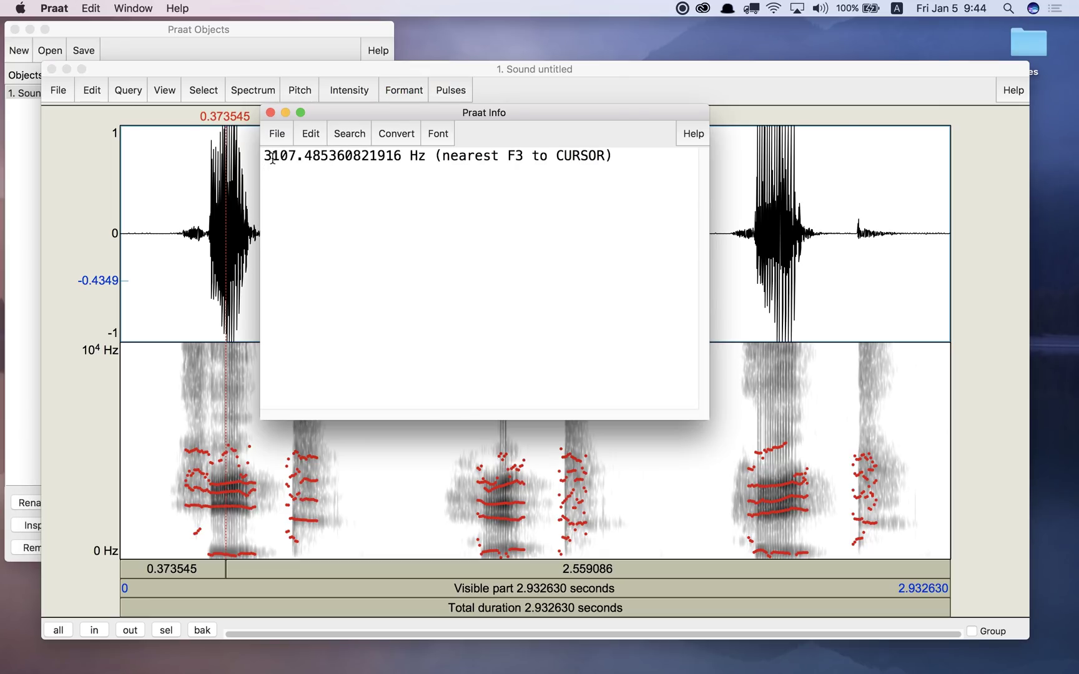
click(269, 111)
Produce a formant listing at 0.373545 s and arrange it beside the sound window.
click(404, 92)
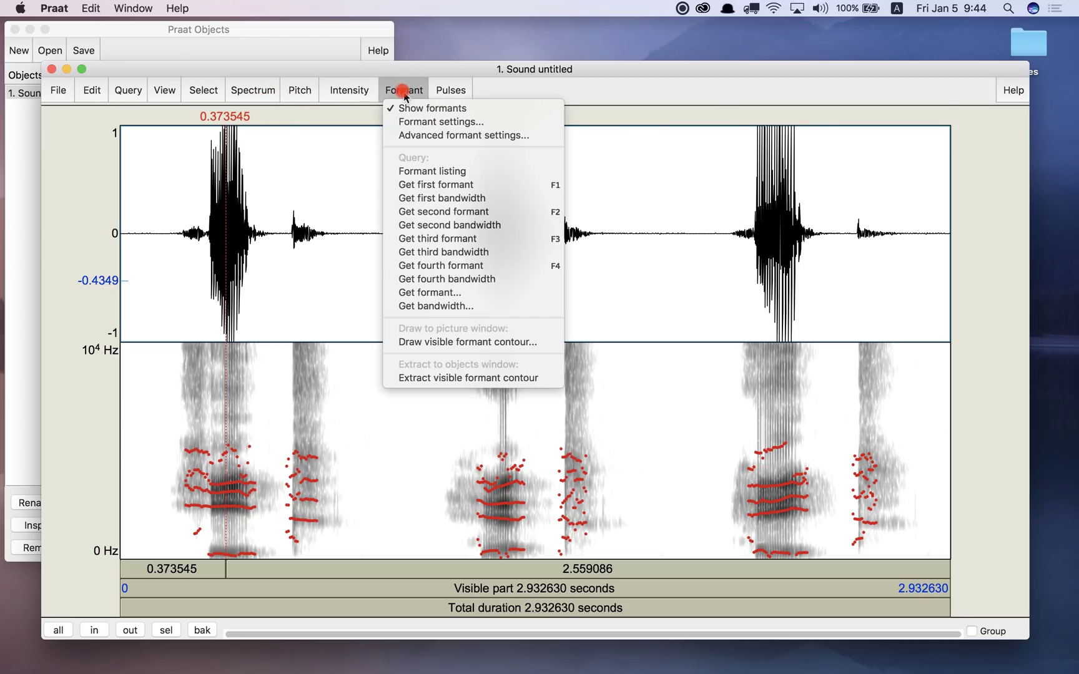
click(447, 176)
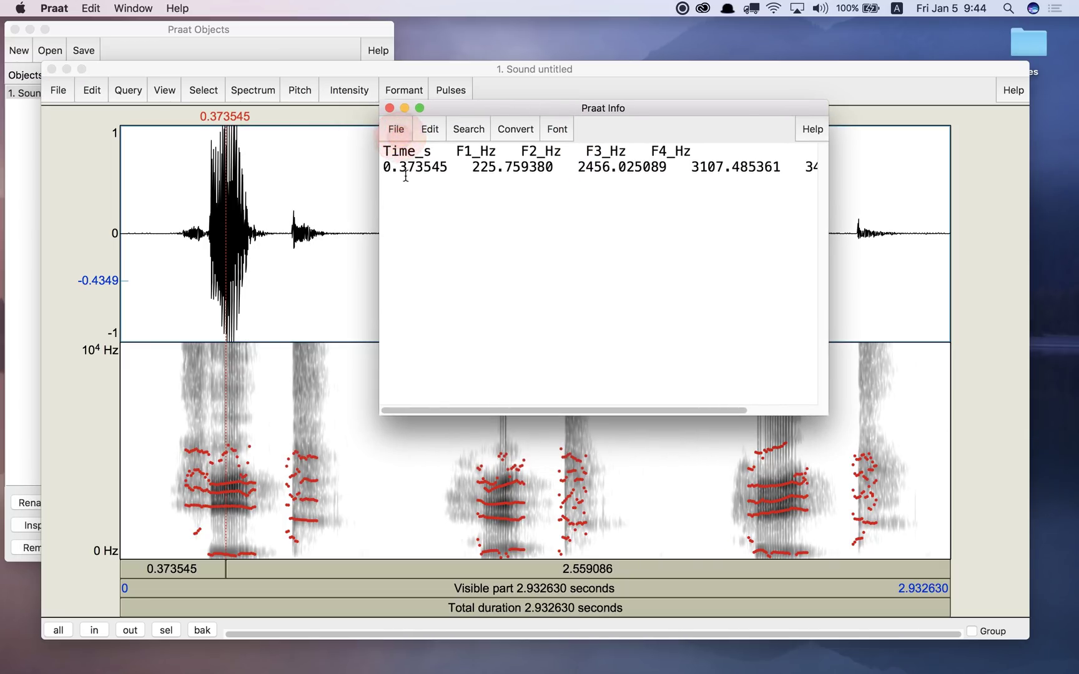
drag(382, 165, 446, 170)
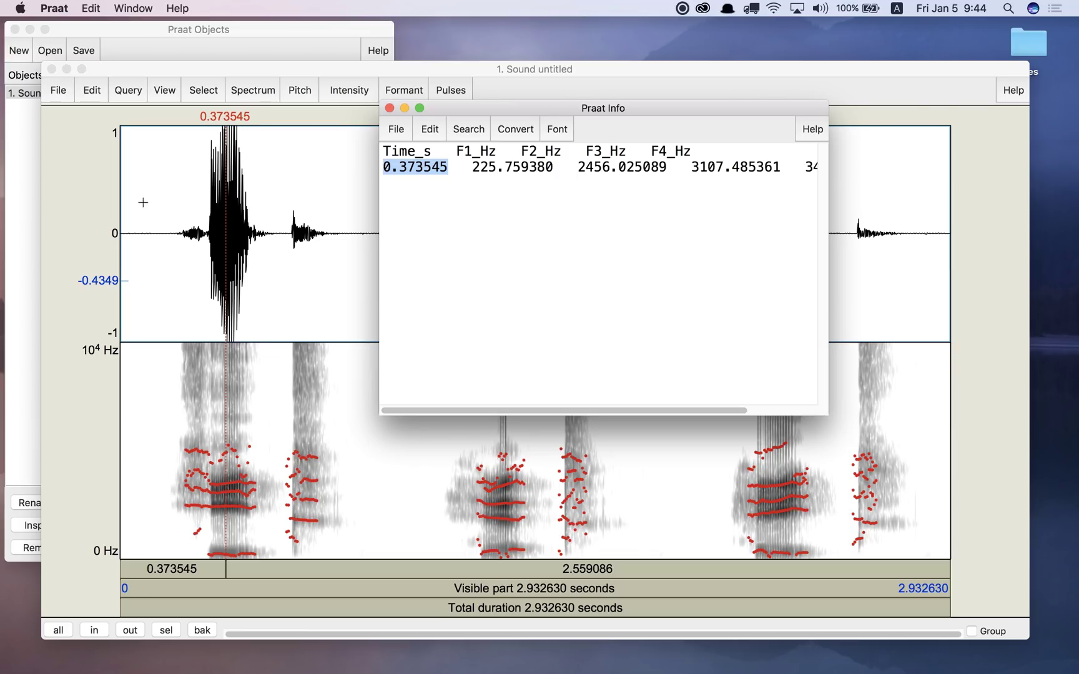
click(235, 159)
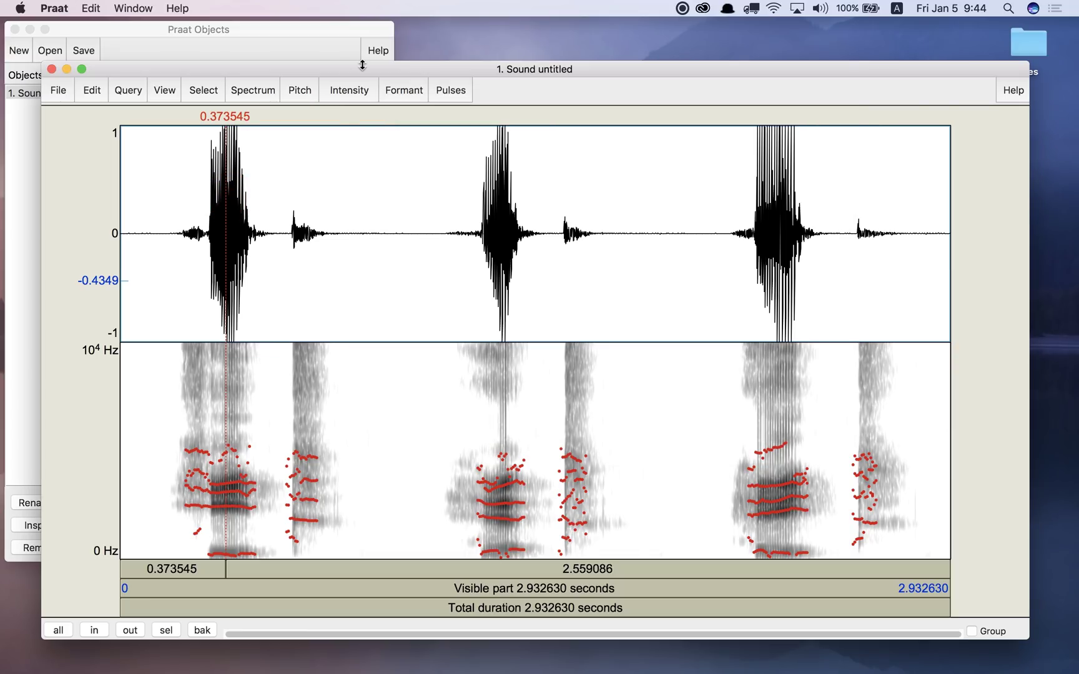
drag(367, 77, 375, 152)
click(440, 108)
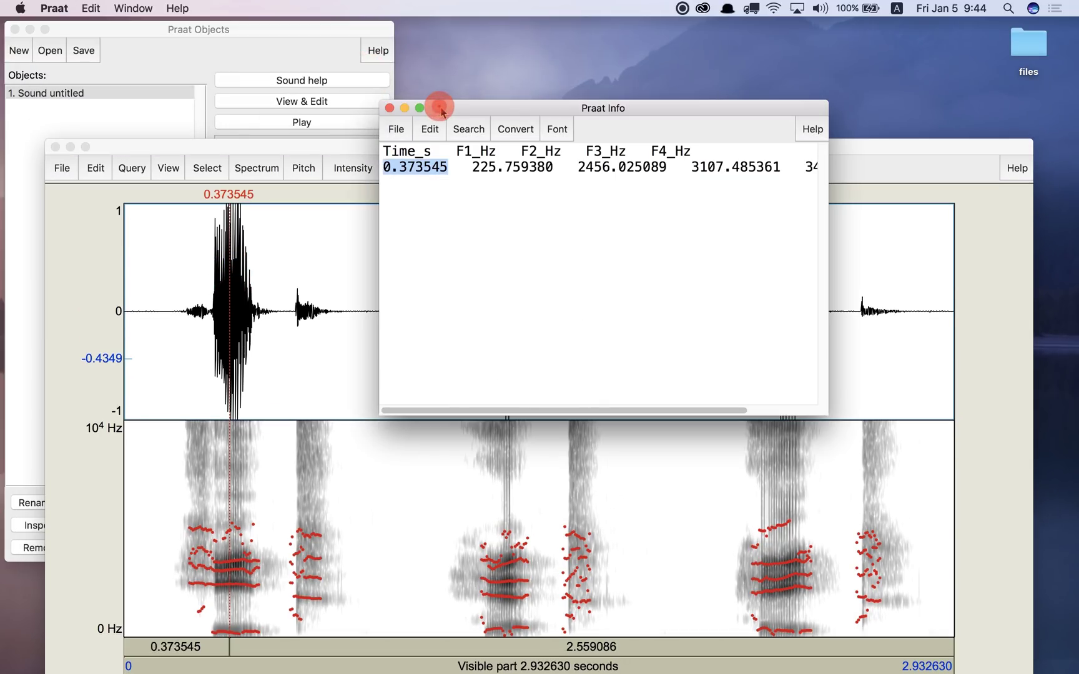
Highlight the F1 value 225.759380 and the F2_Hz and F3_Hz columns in the listing.
click(475, 152)
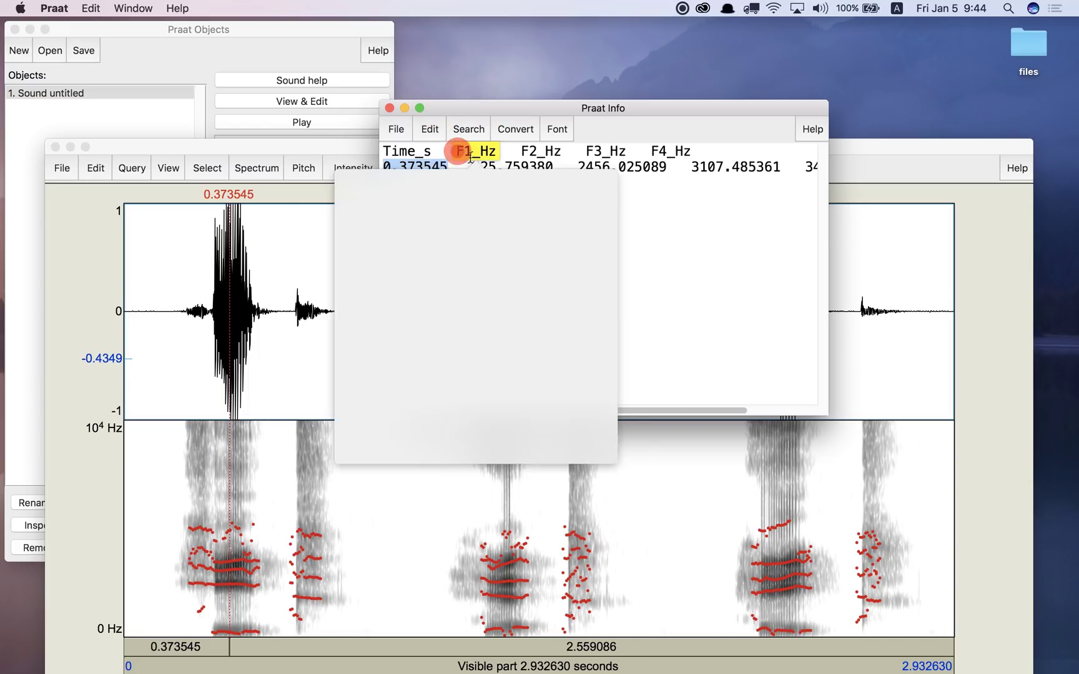
click(477, 162)
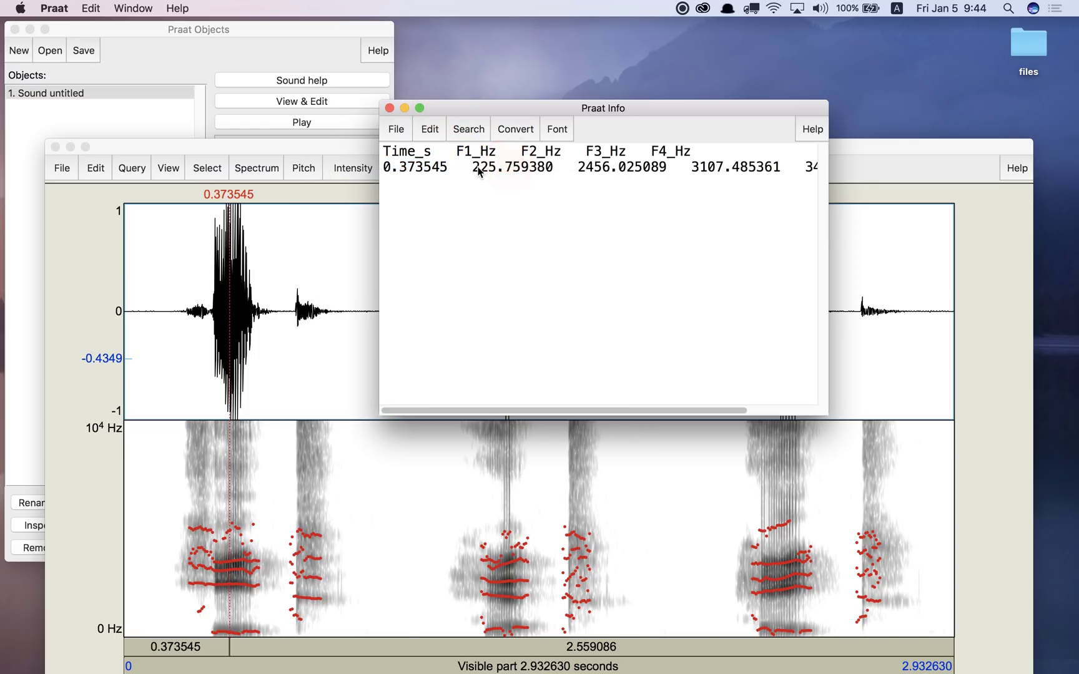
drag(474, 166, 554, 171)
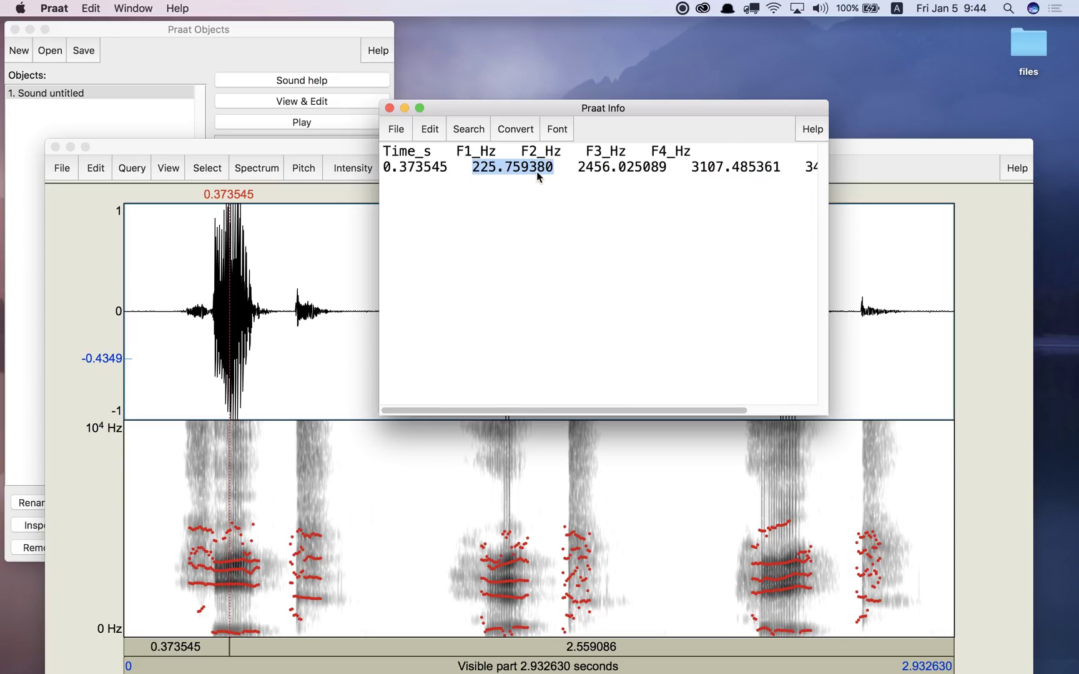
click(498, 174)
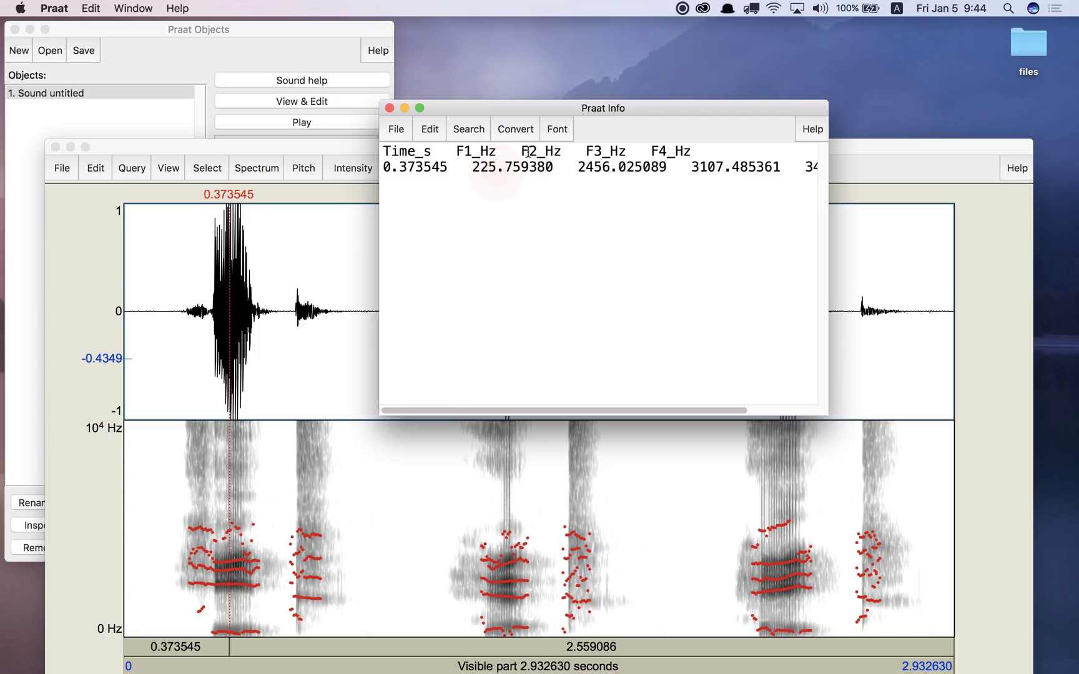
drag(527, 150, 610, 170)
double_click(591, 152)
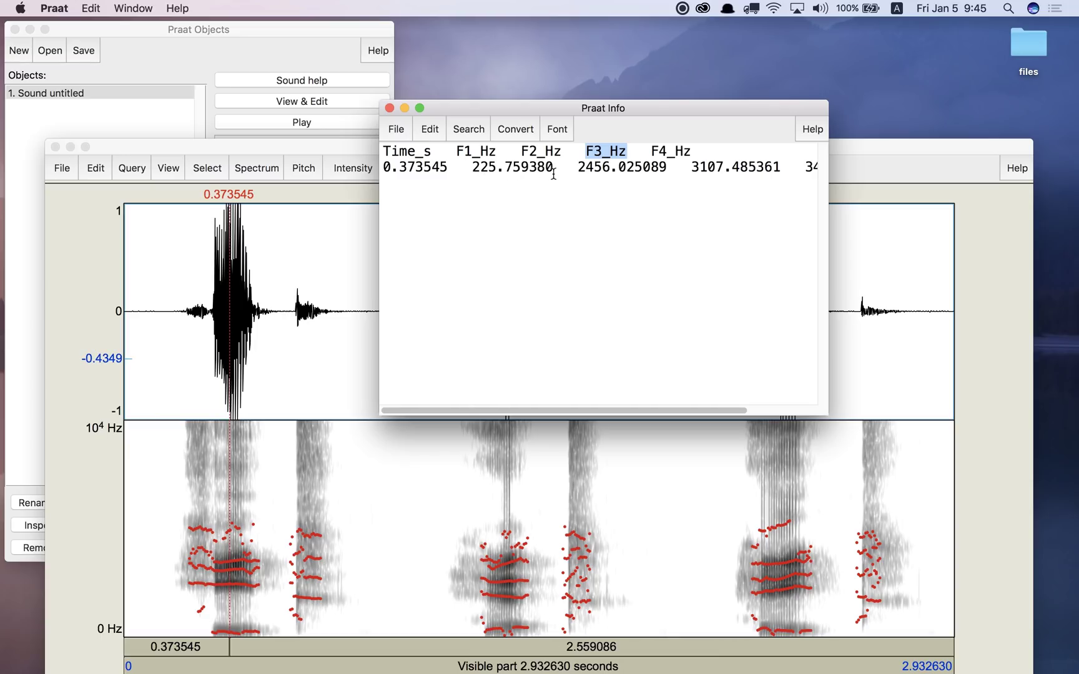
double_click(693, 168)
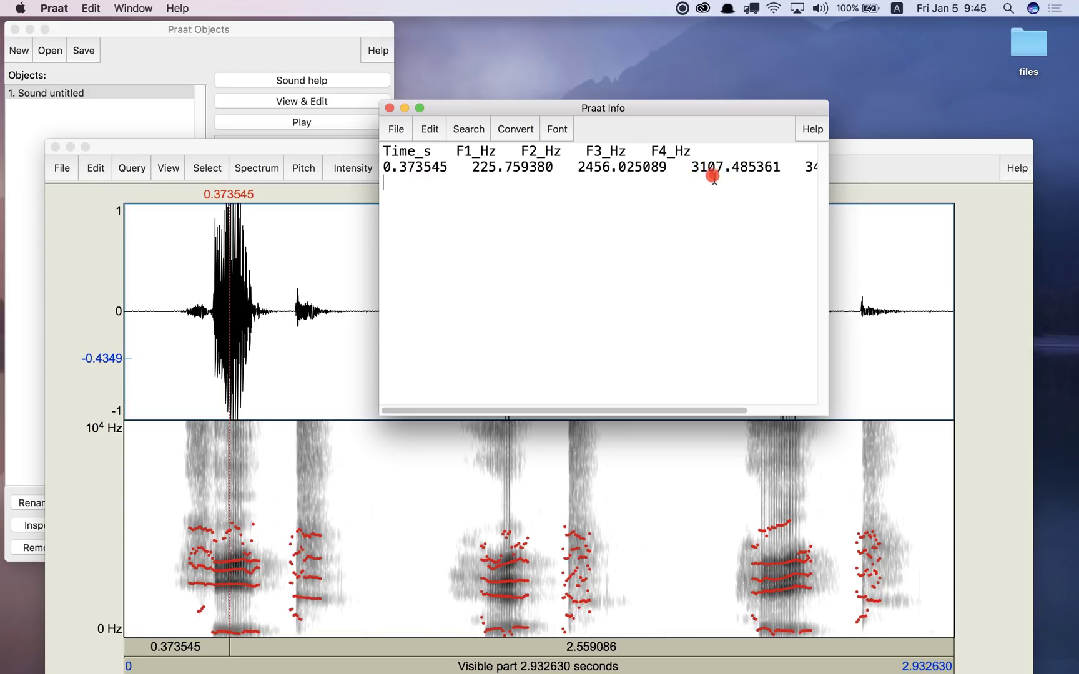
scroll(752, 184, right, 5)
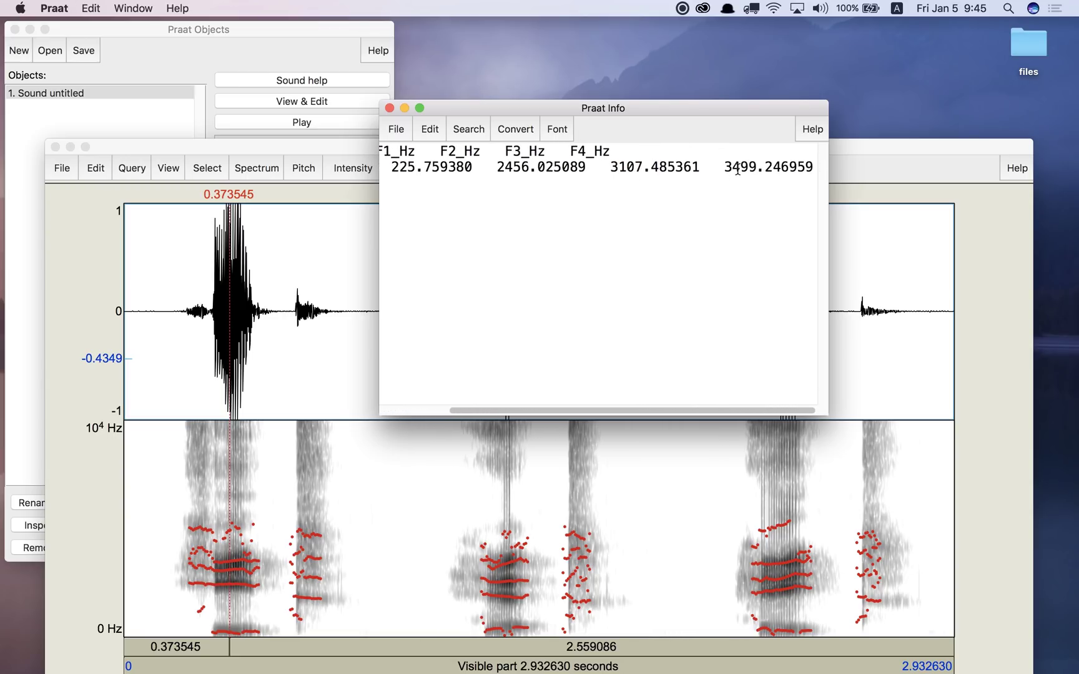
scroll(609, 250, left, 5)
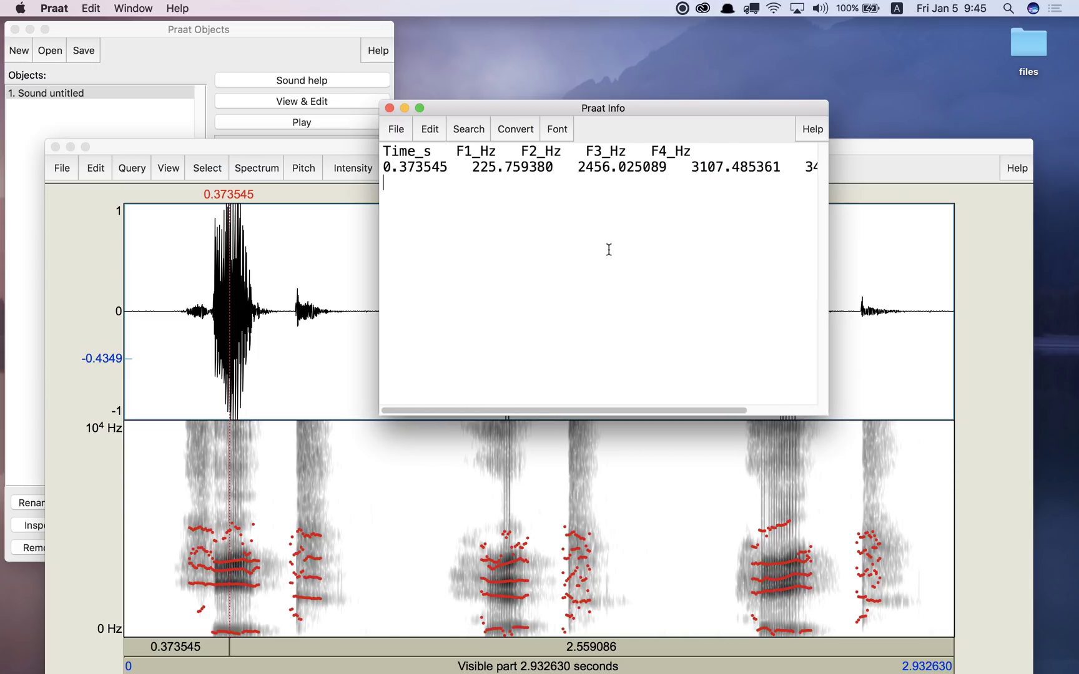
Highlight the F1 and F2 values (225.76 and 2456.03 Hz) together in the listing.
click(478, 167)
drag(482, 168, 666, 169)
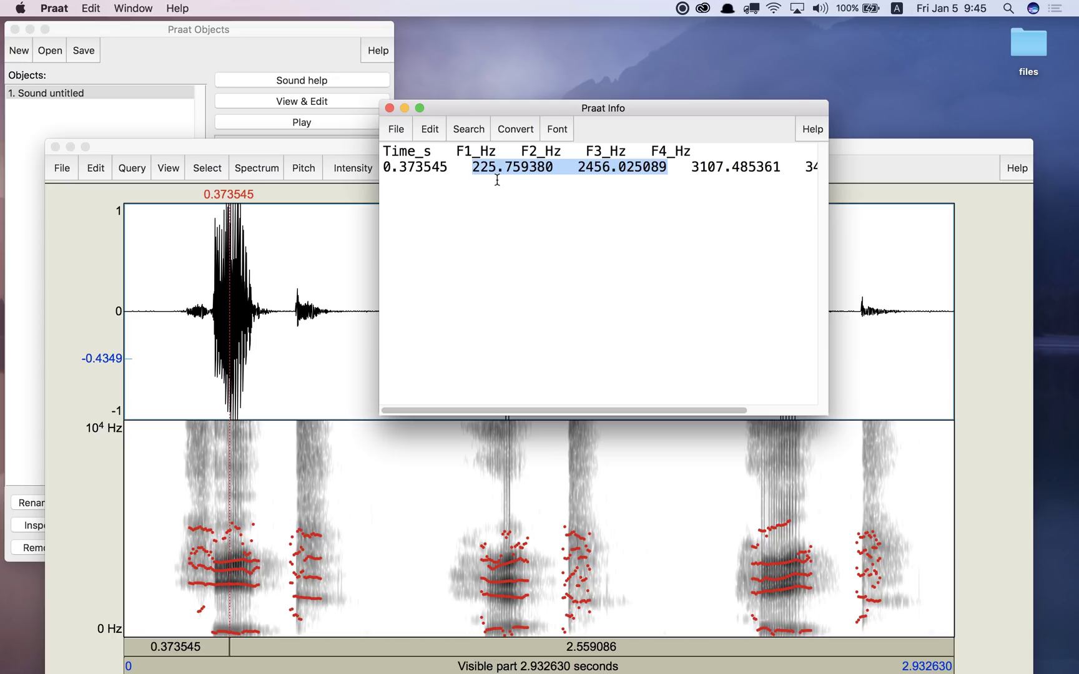
click(508, 218)
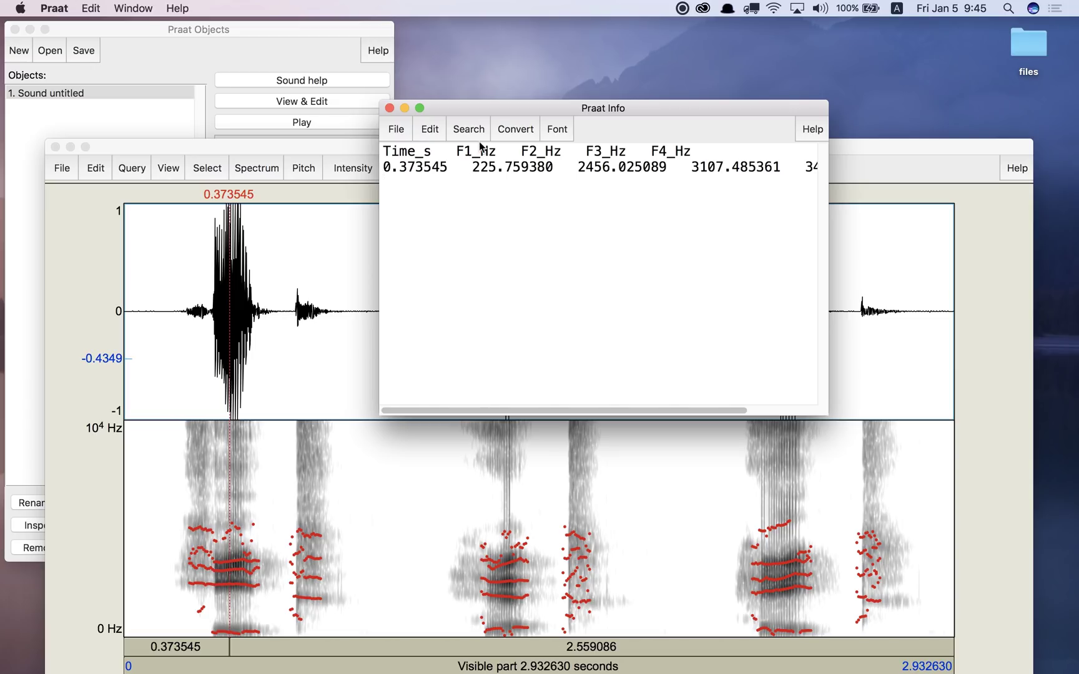
drag(482, 113, 511, 80)
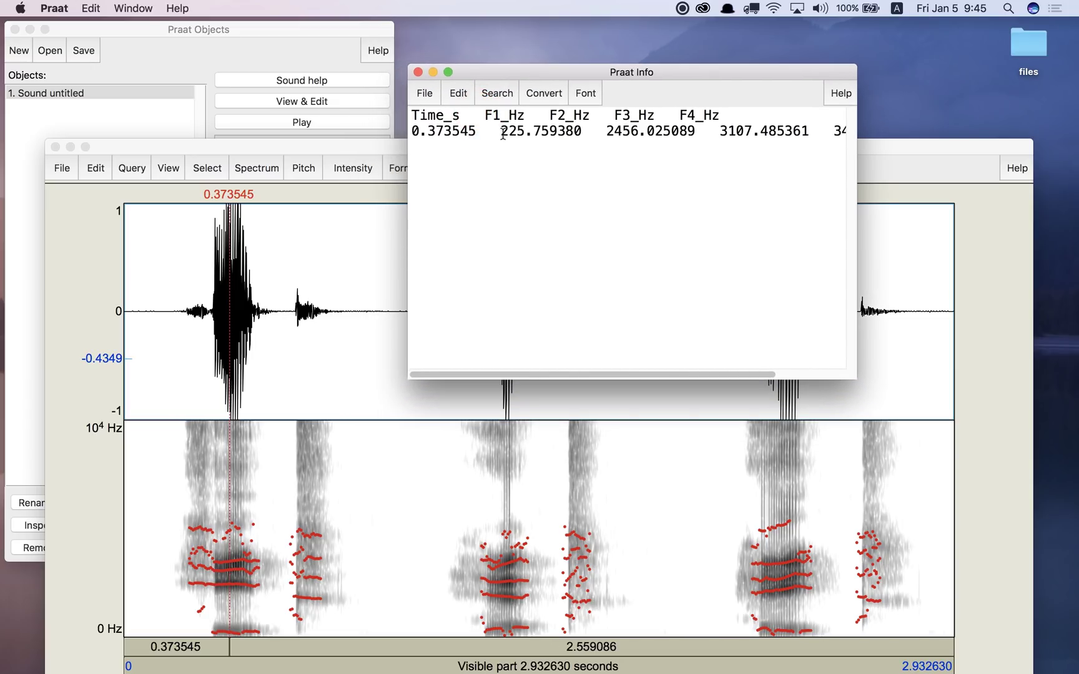
drag(500, 131, 690, 135)
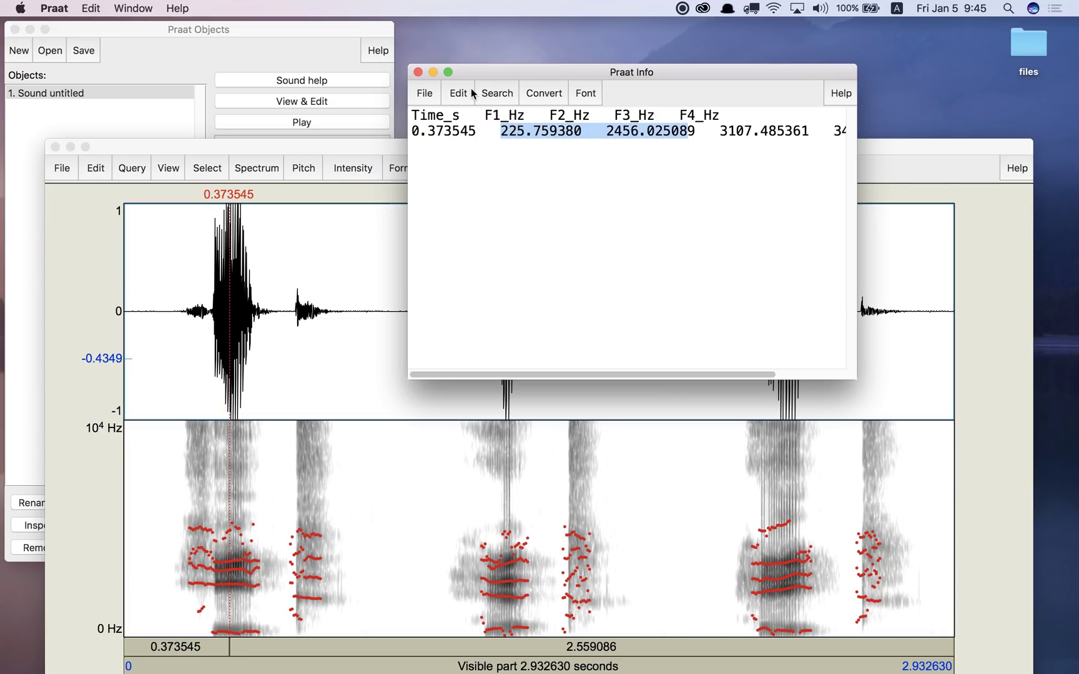
Close the formant listing and play the second word, selected from 1.236 to 1.734 s.
click(418, 71)
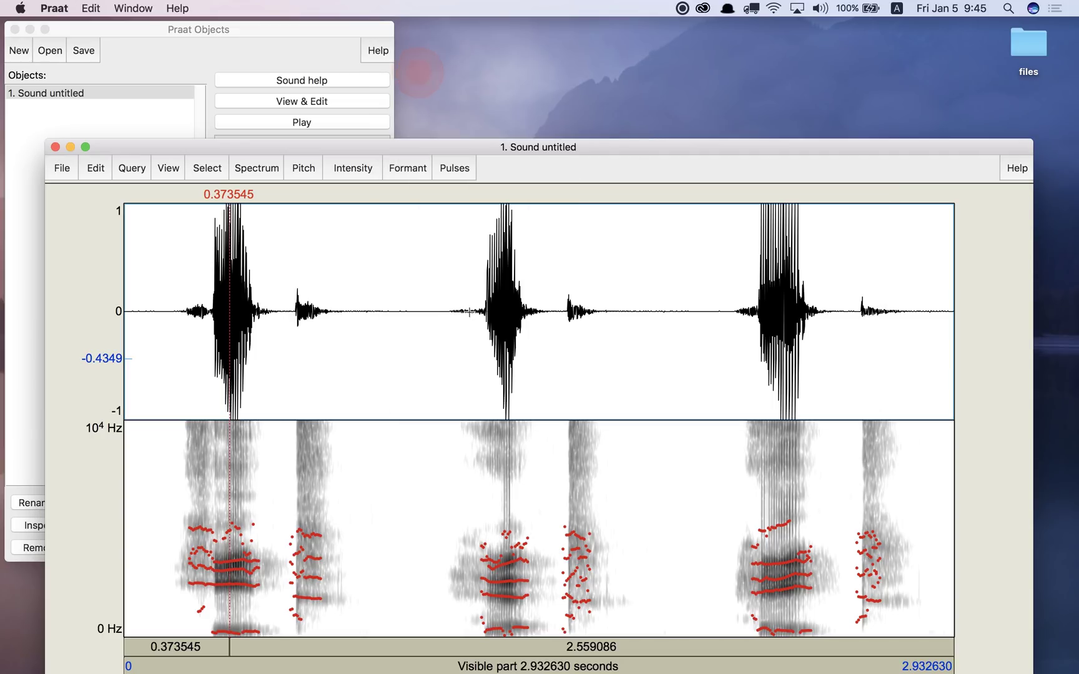
click(505, 310)
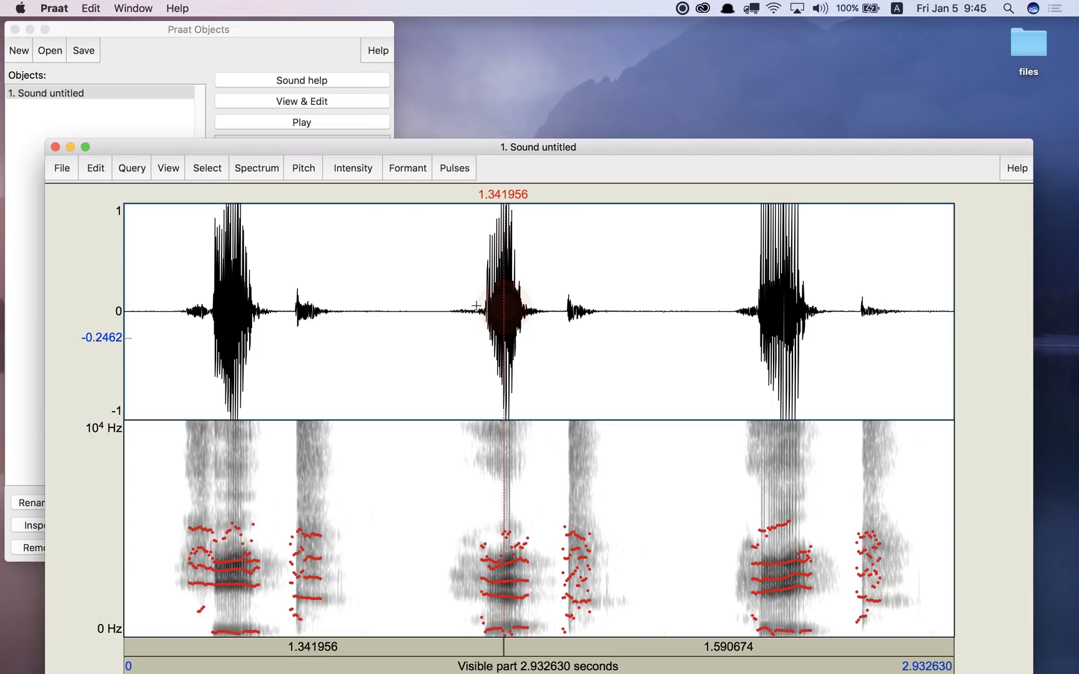
drag(474, 303, 617, 311)
key(Tab)
key(Tab)
key(Tab)
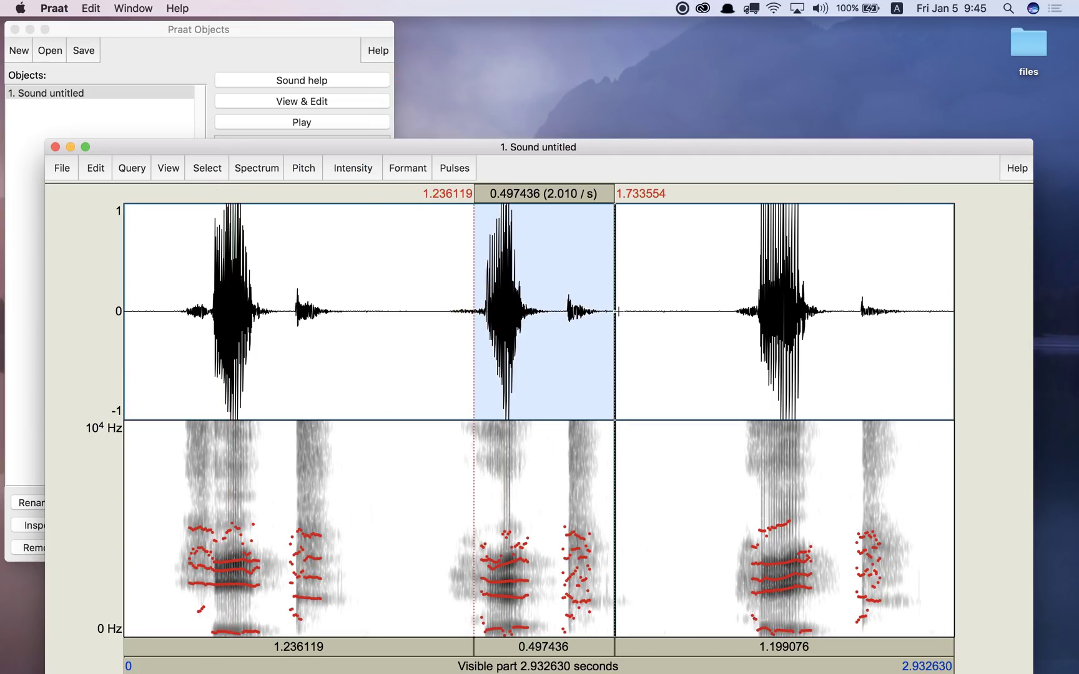
Place the time point inside the second vowel at 1.323435 s.
click(507, 306)
click(504, 306)
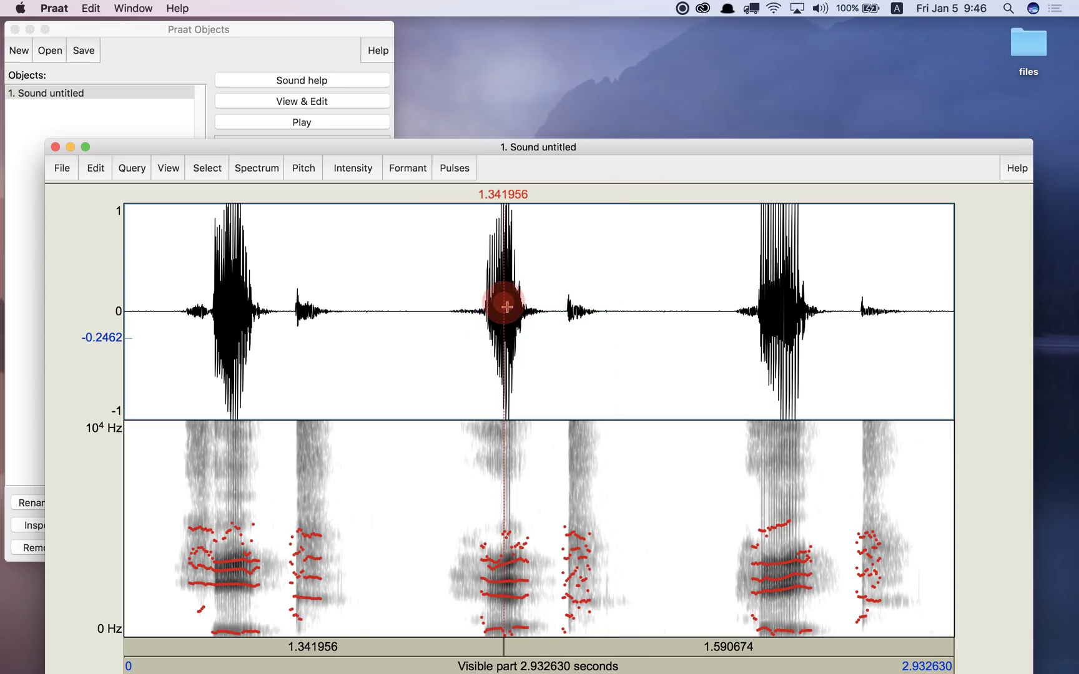
click(502, 305)
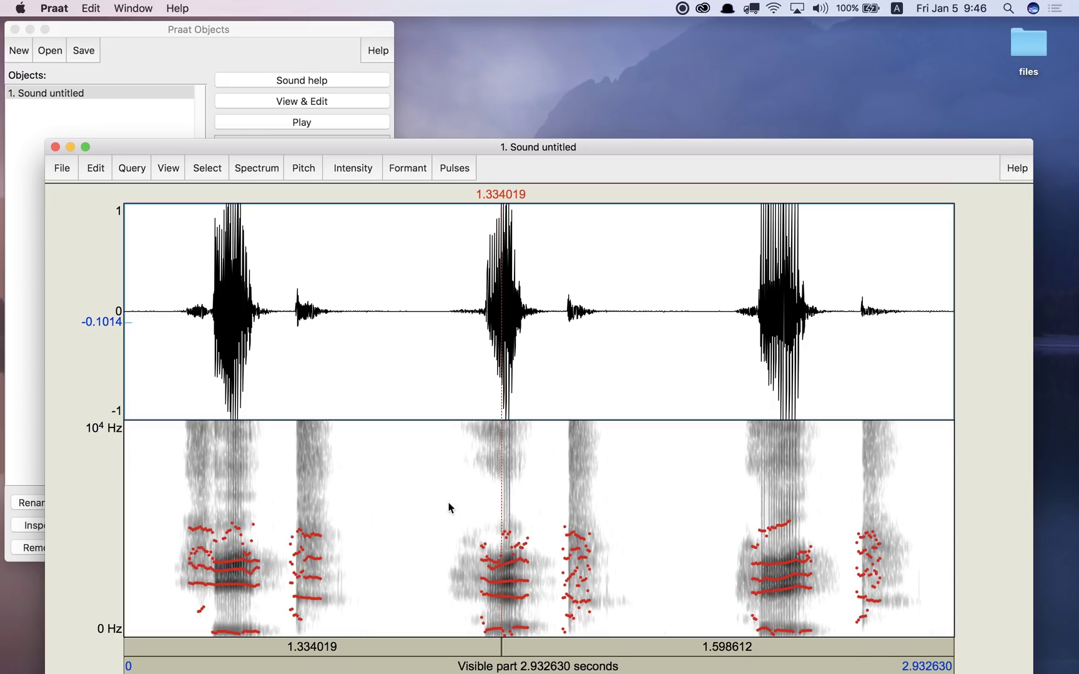
click(440, 481)
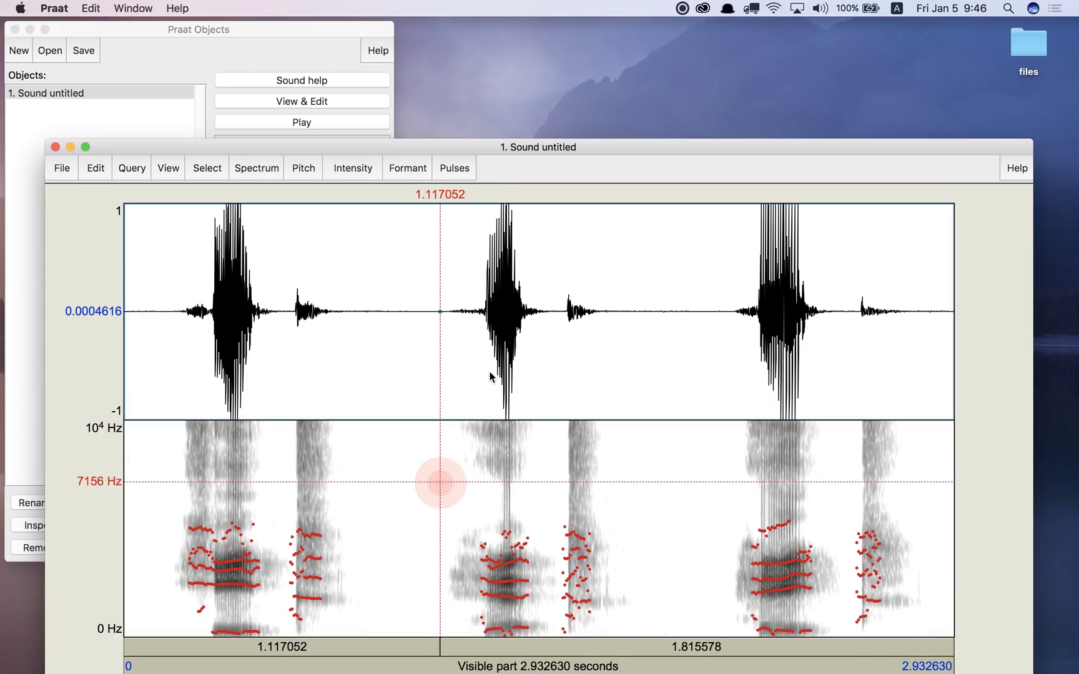
click(495, 303)
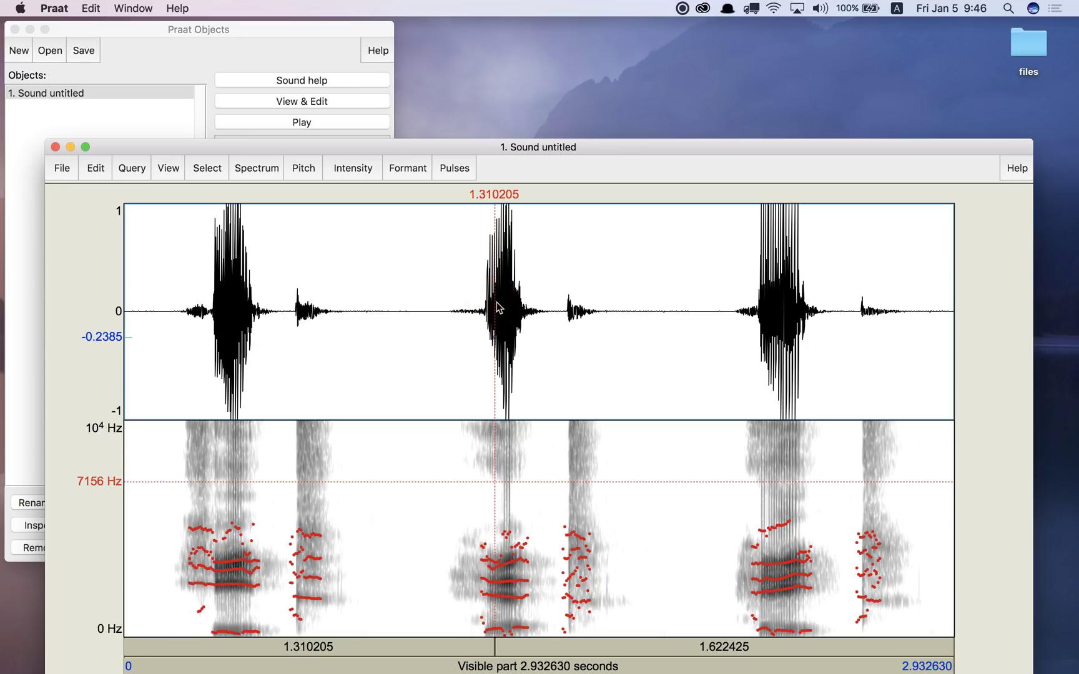
click(499, 306)
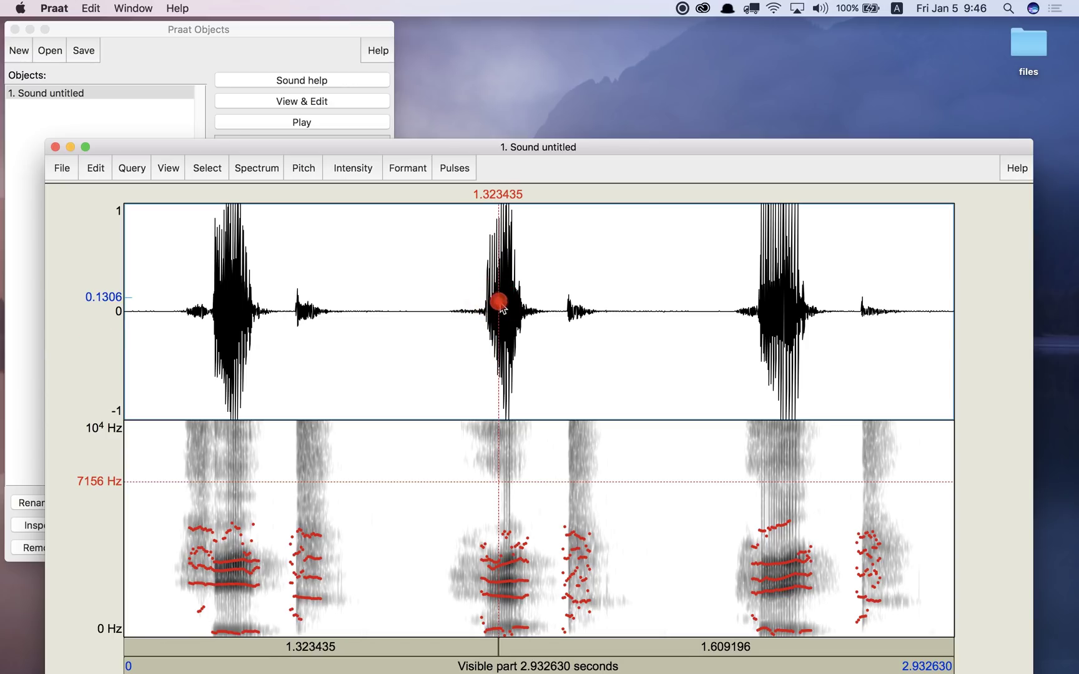
List formants at 1.323435 s and highlight F1 409.855541 and F2 1902 Hz.
click(402, 176)
click(433, 250)
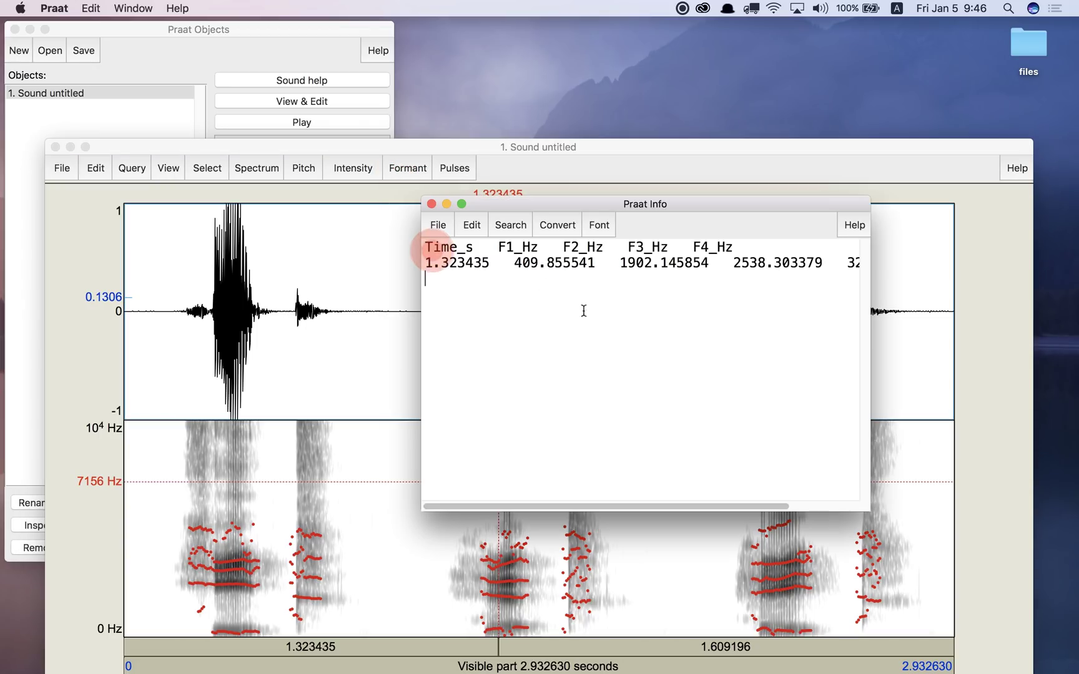
click(516, 263)
drag(516, 263, 555, 269)
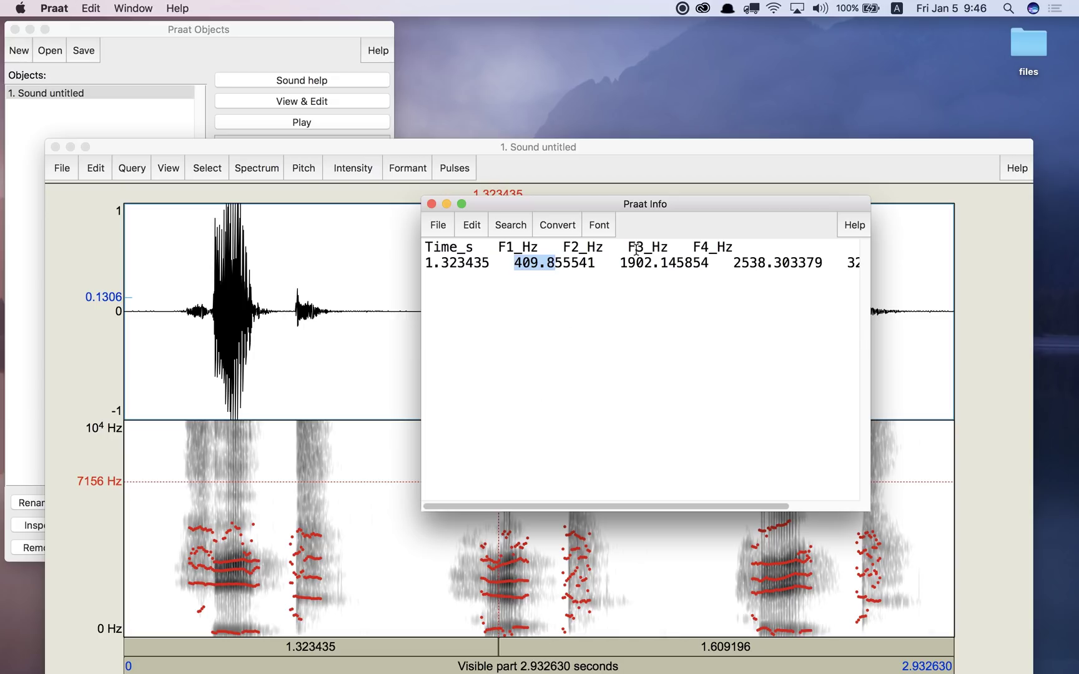
drag(622, 261, 655, 265)
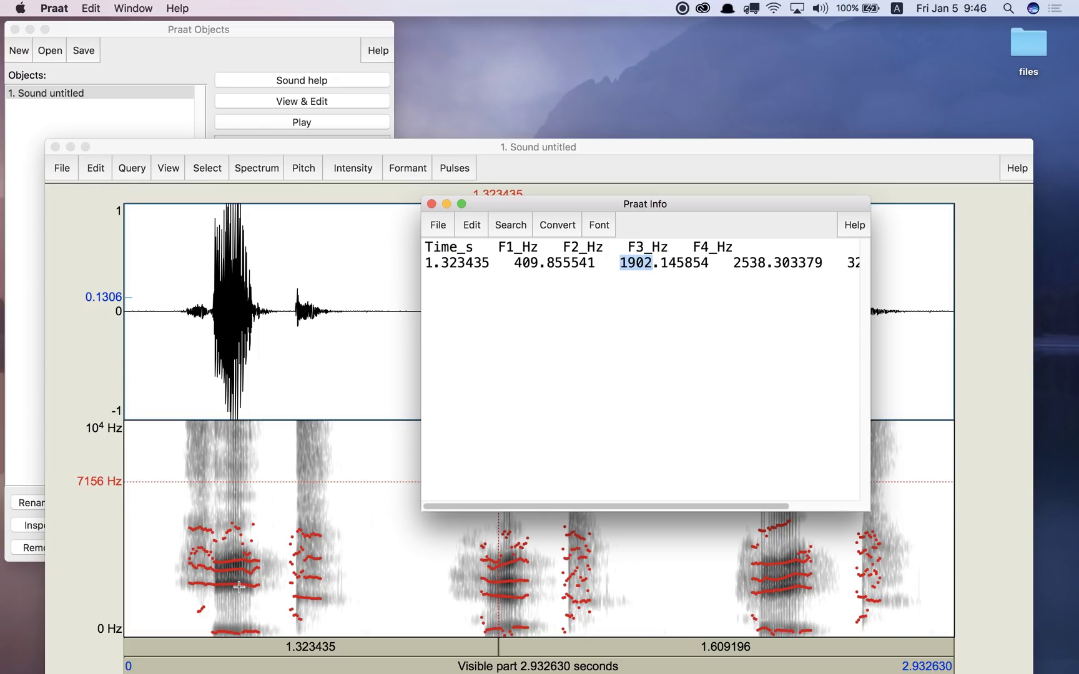
Close the formant listing and play the third word from 2.149 to 2.506 s.
click(432, 203)
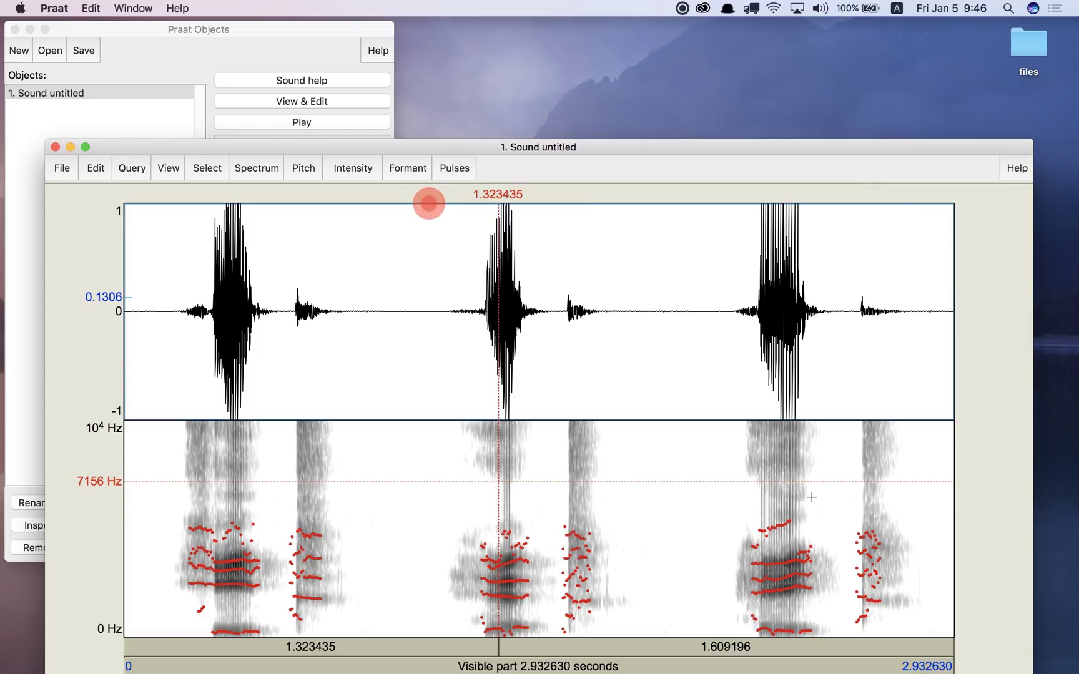
drag(733, 413, 833, 408)
key(Tab)
key(Tab)
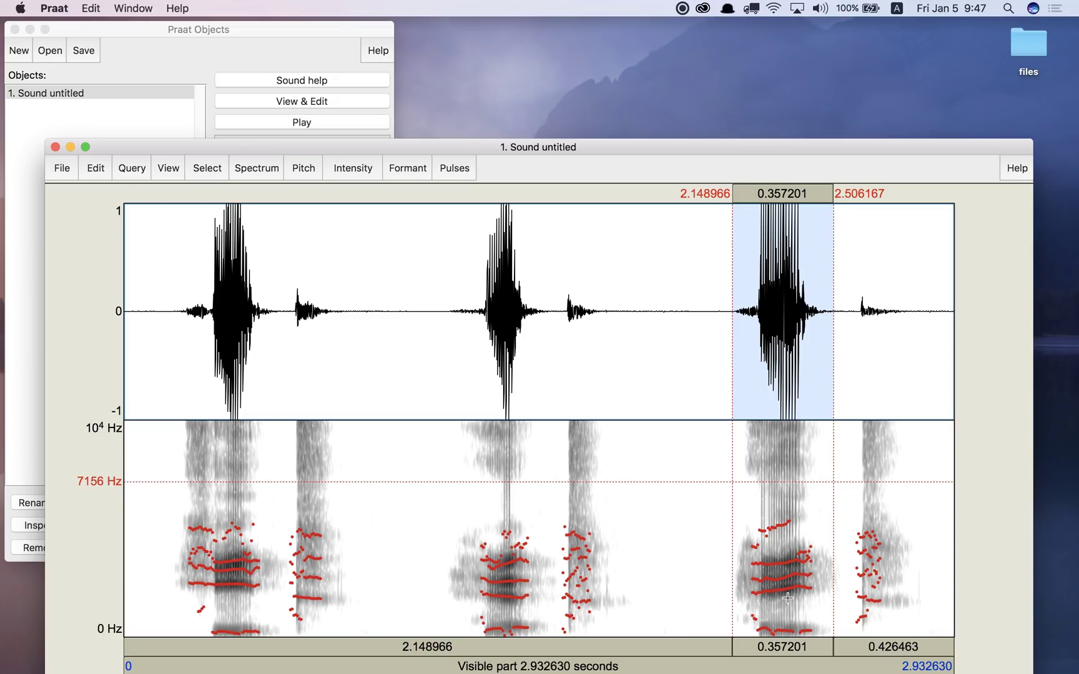
Close the sound editor and compute a Pitch object from Sound untitled with default 75–600 Hz settings.
click(432, 263)
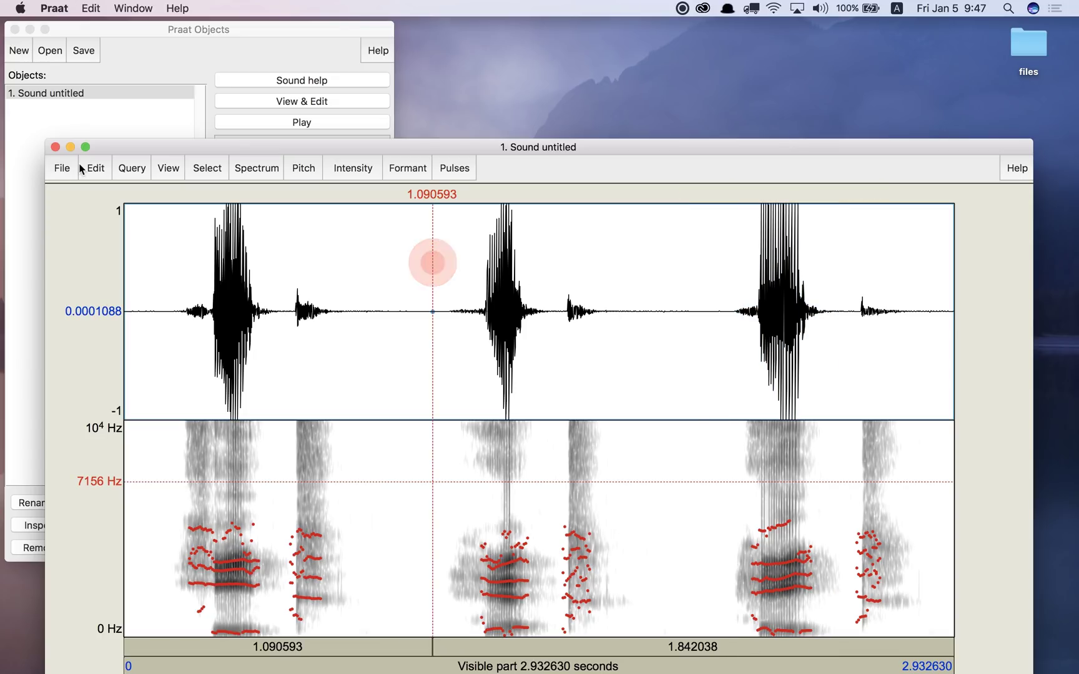
click(58, 149)
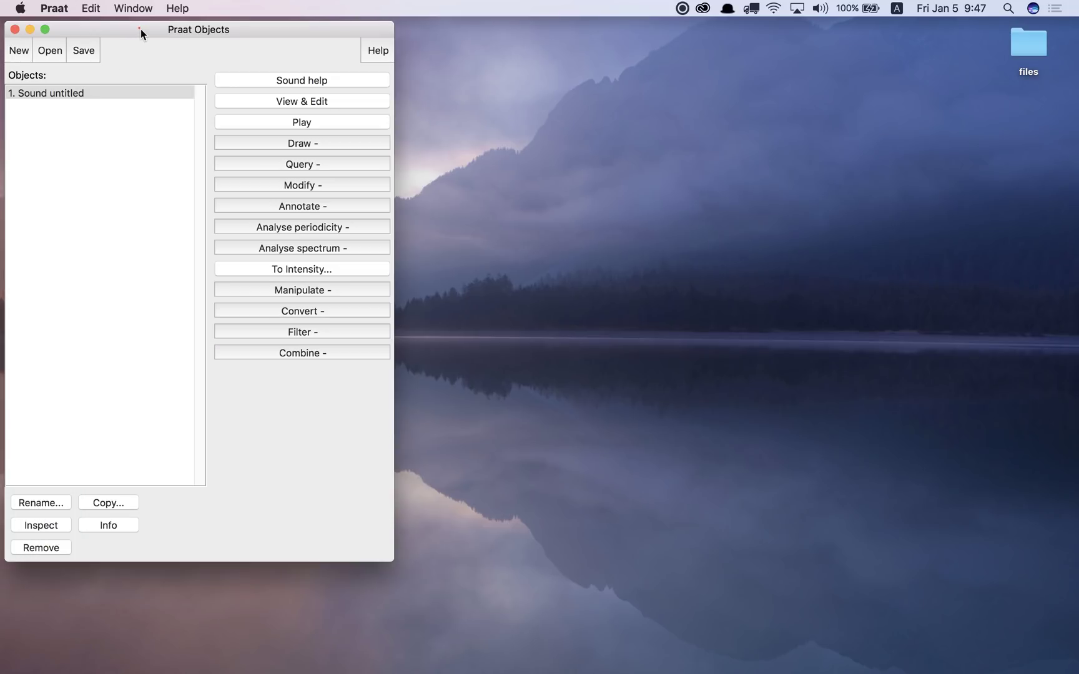
click(141, 30)
click(108, 94)
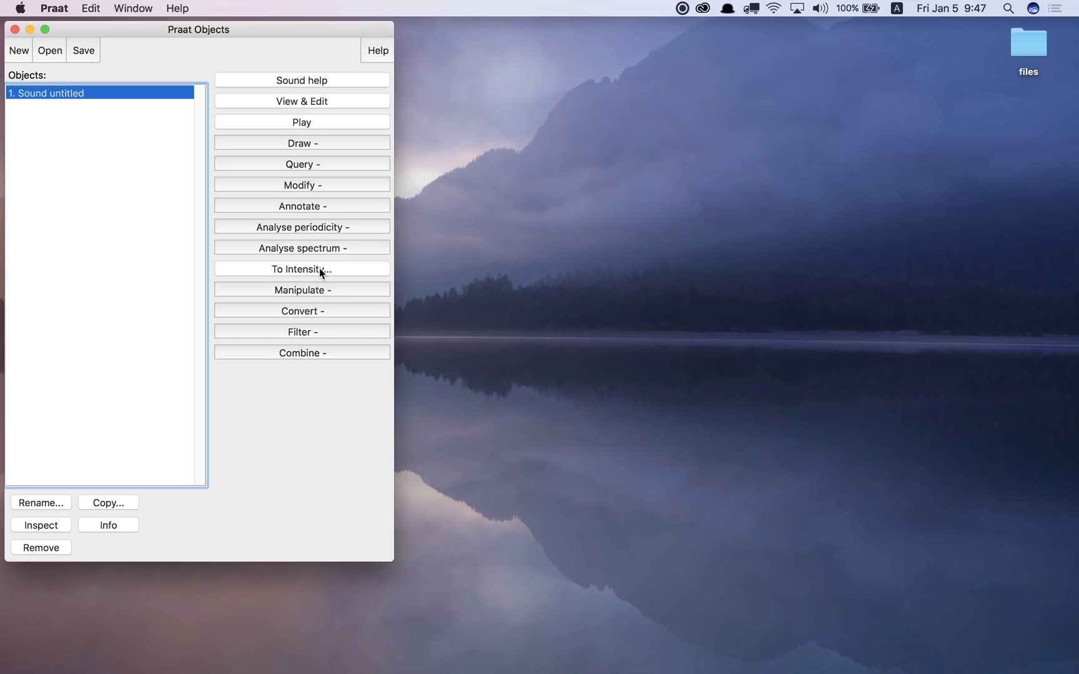
click(313, 228)
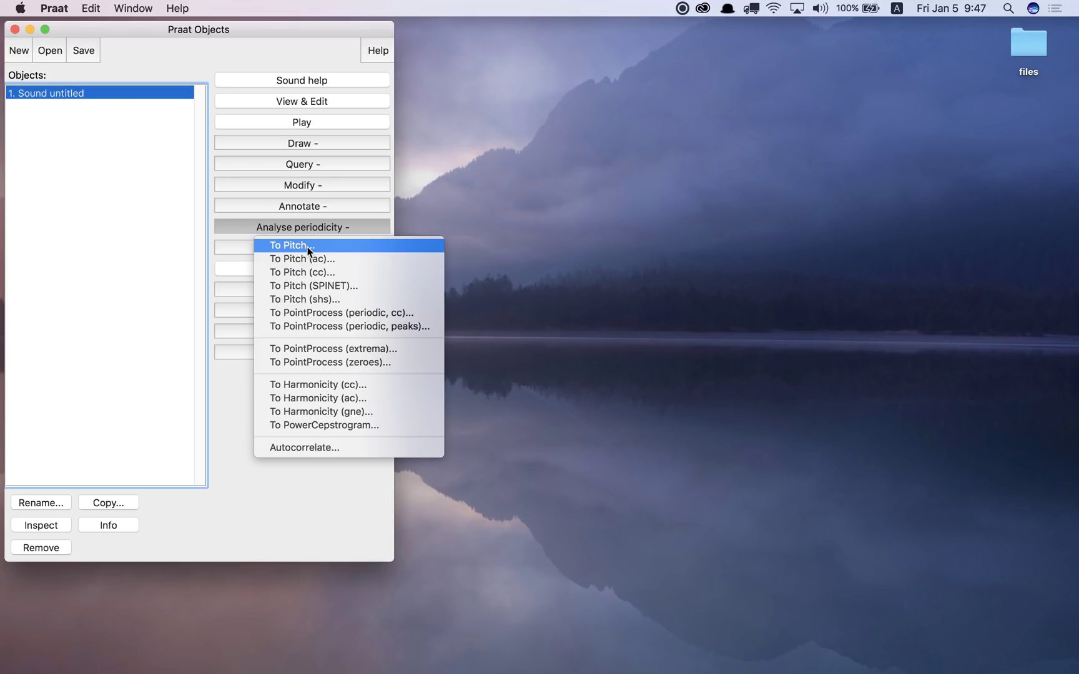
click(307, 247)
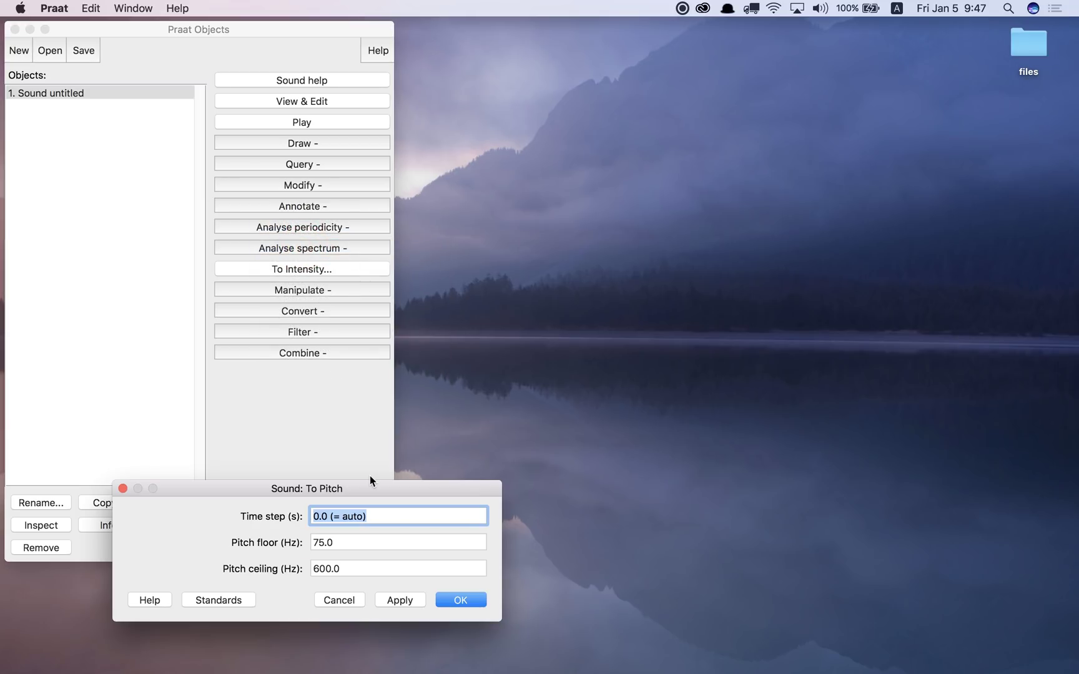
key(Return)
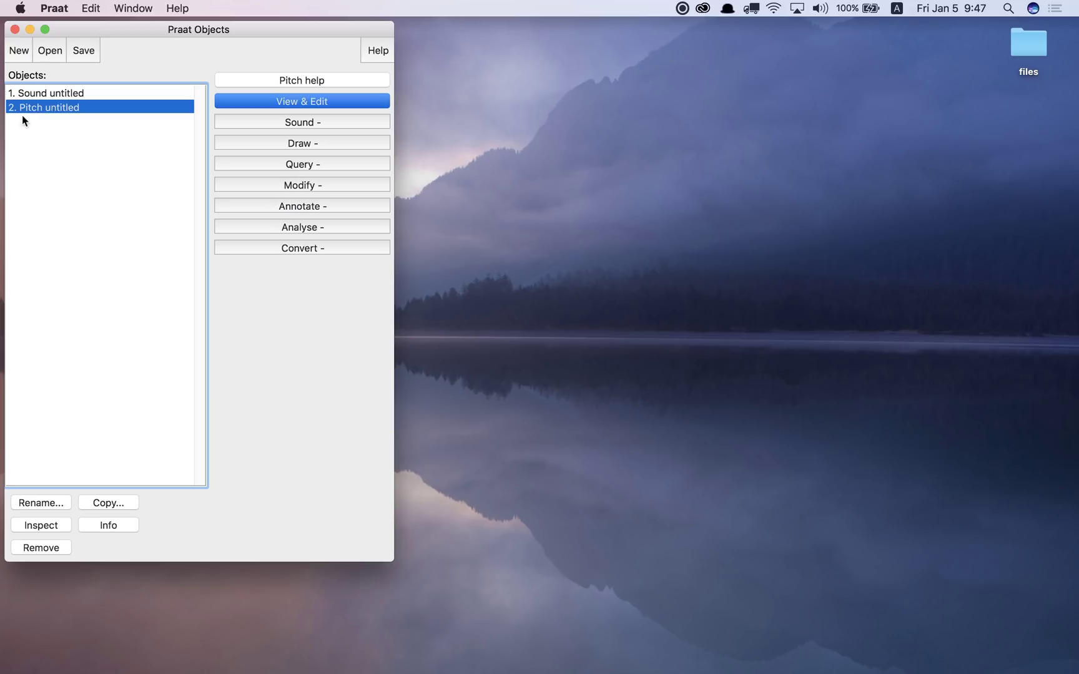
click(125, 92)
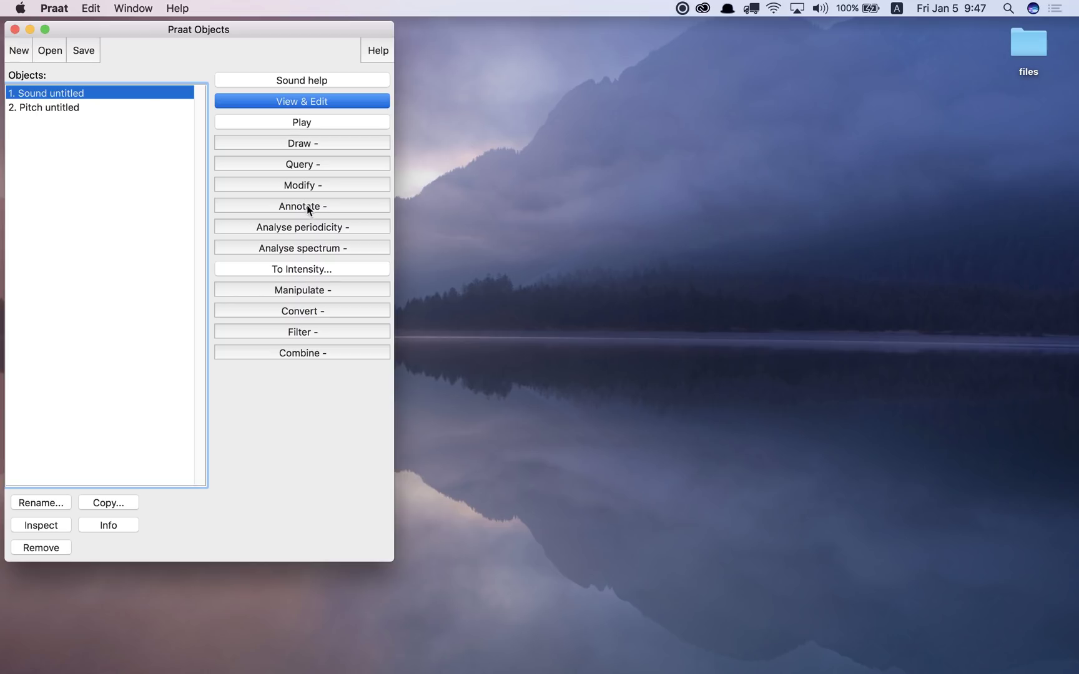
Start To Formant (burg) on the sound and change Maximum formant from 5500 to 5000 Hz.
click(317, 248)
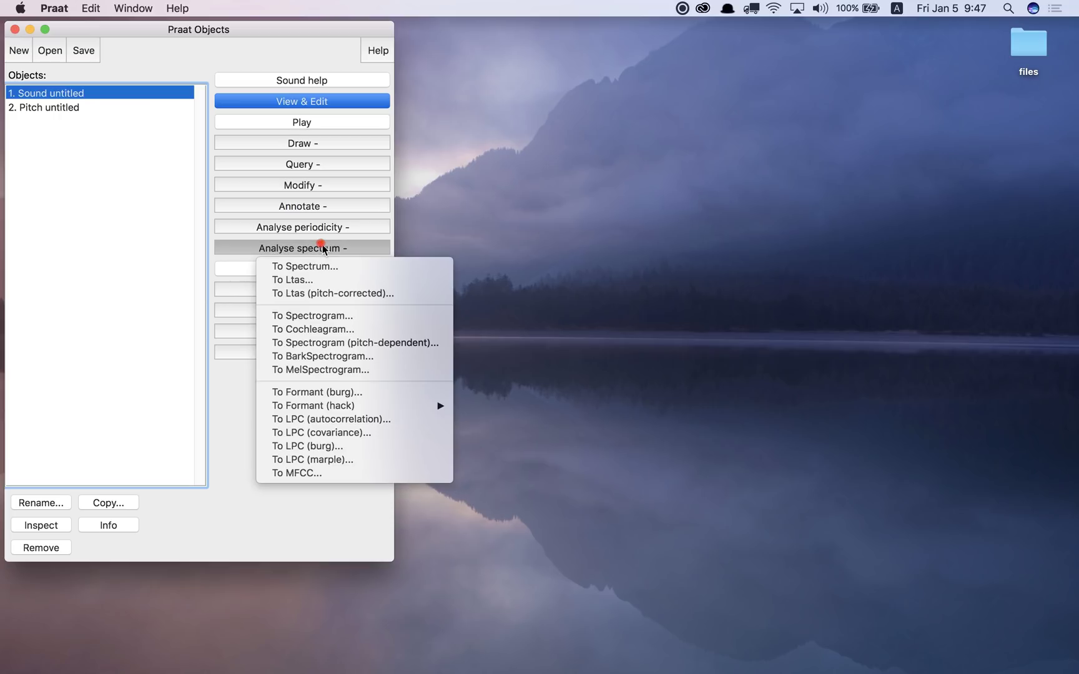
click(365, 394)
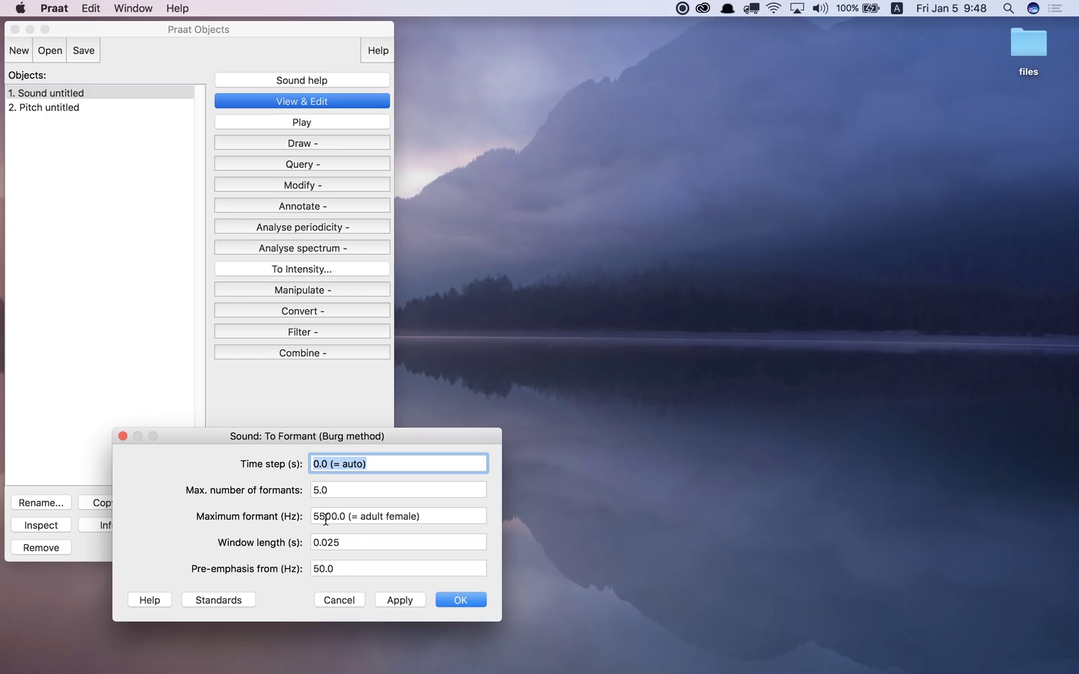
click(325, 518)
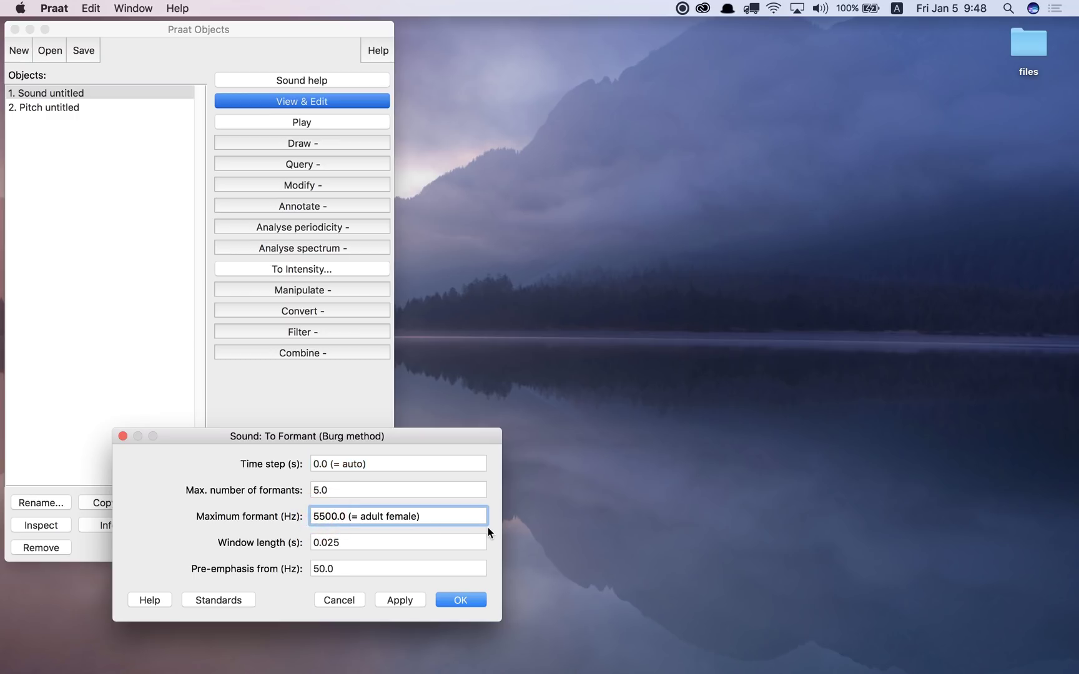
key(BackSpace)
text(0)
Create the Formant untitled object from the sound and open its formant Query menu.
click(469, 604)
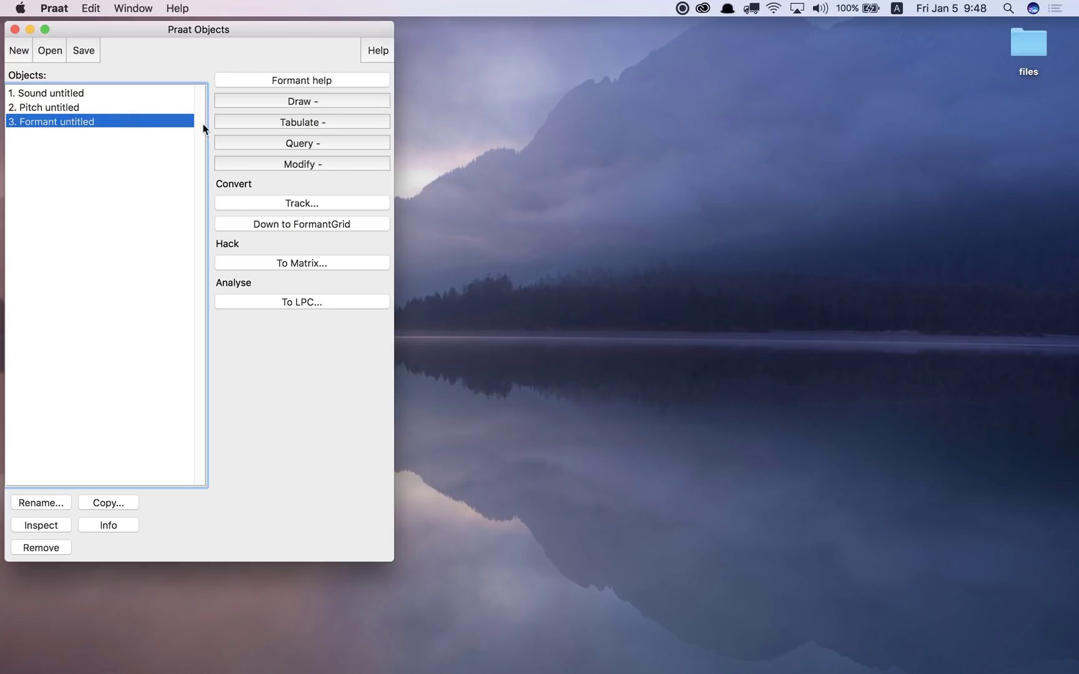
click(316, 144)
click(315, 144)
click(331, 145)
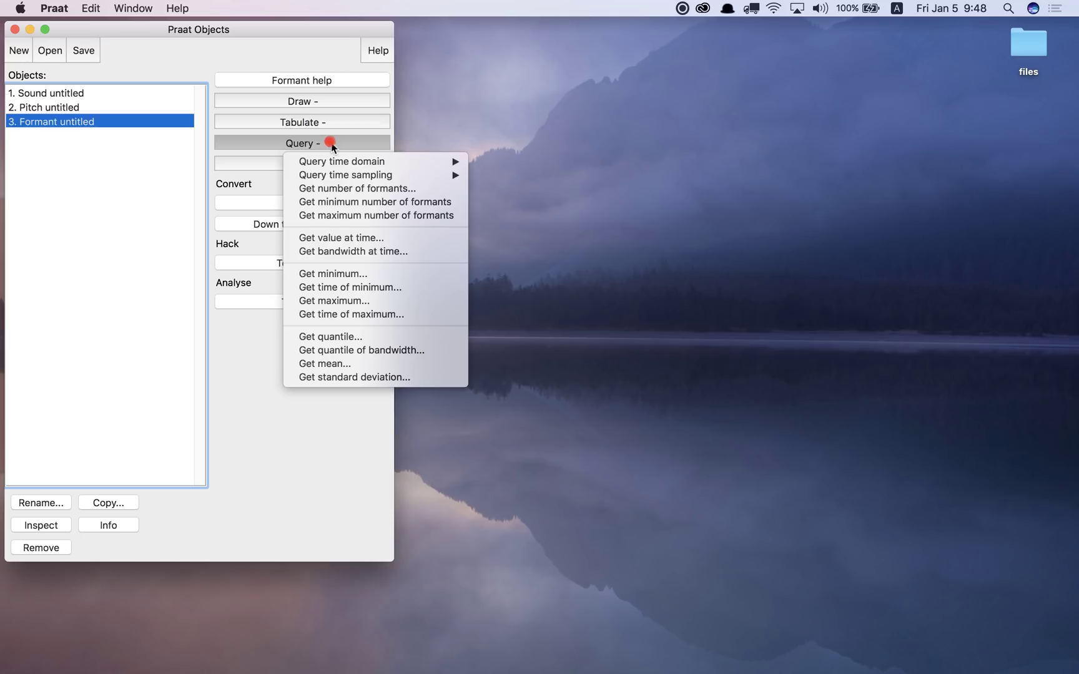
Start a 'Get value at time' query and locate the first vowel at 0.376 s in the Sound editor.
click(339, 238)
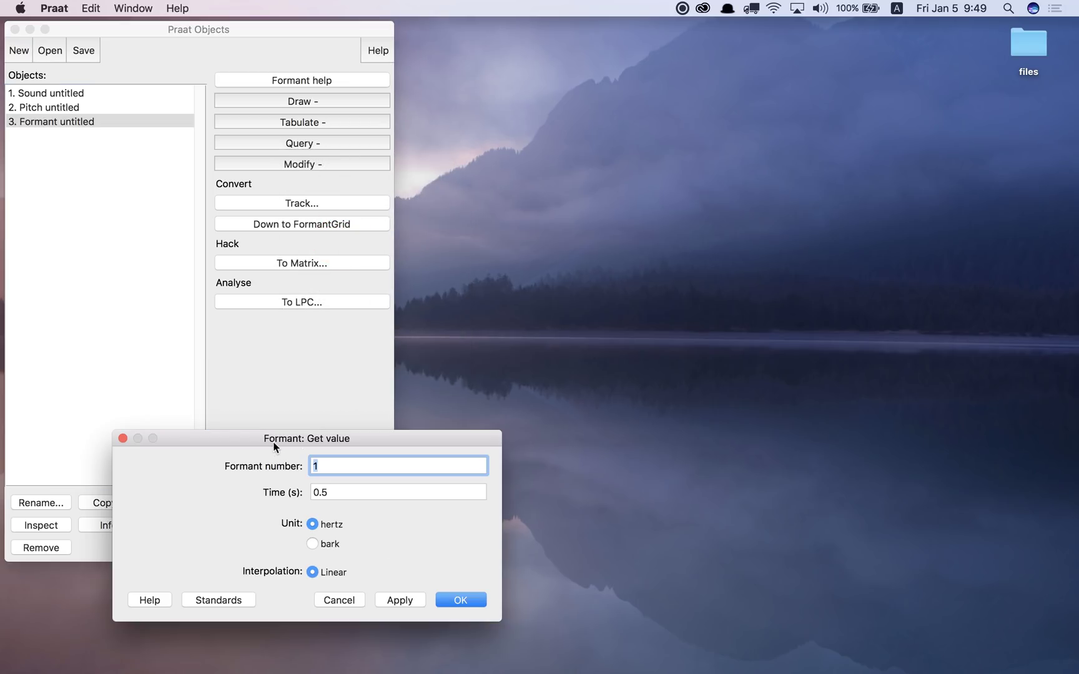
drag(274, 441, 583, 85)
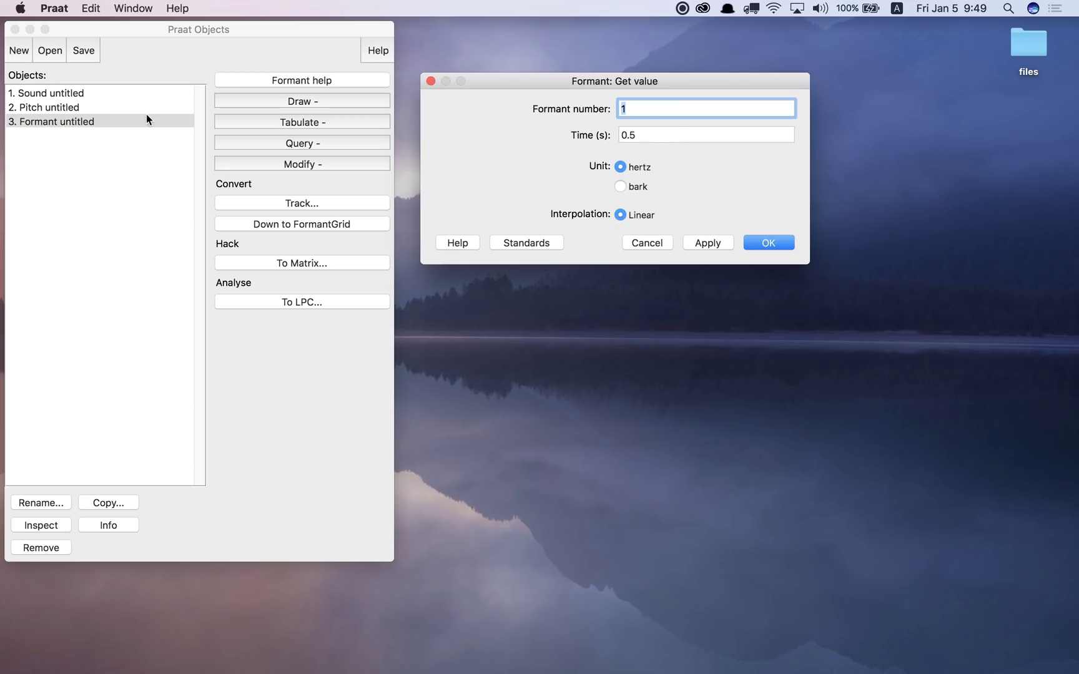
click(86, 93)
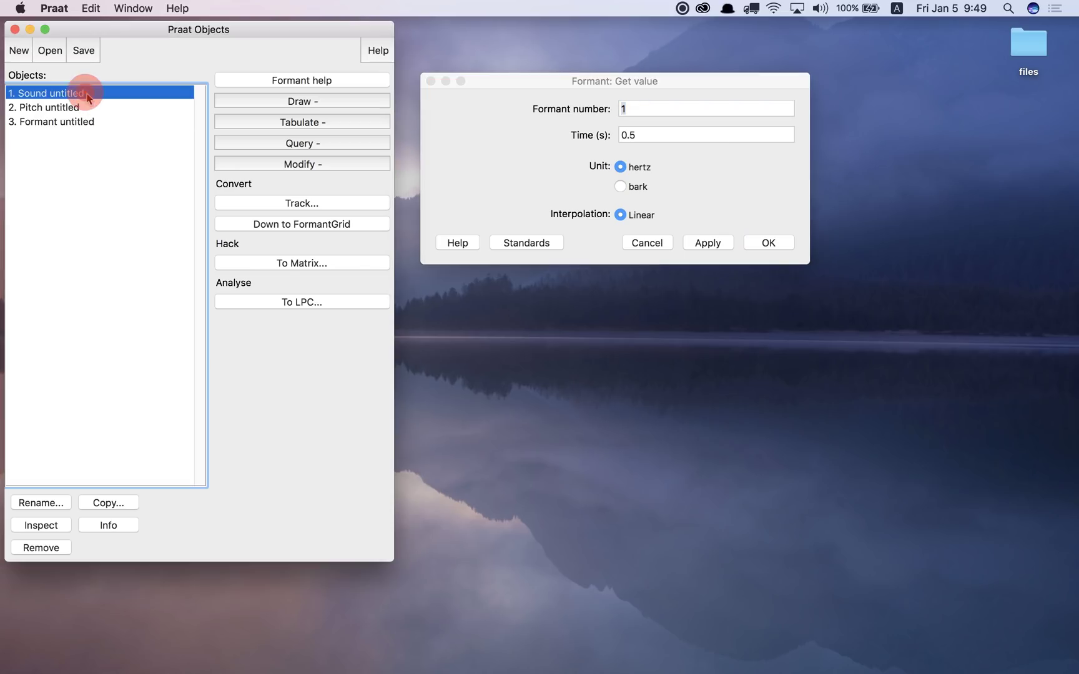
click(262, 104)
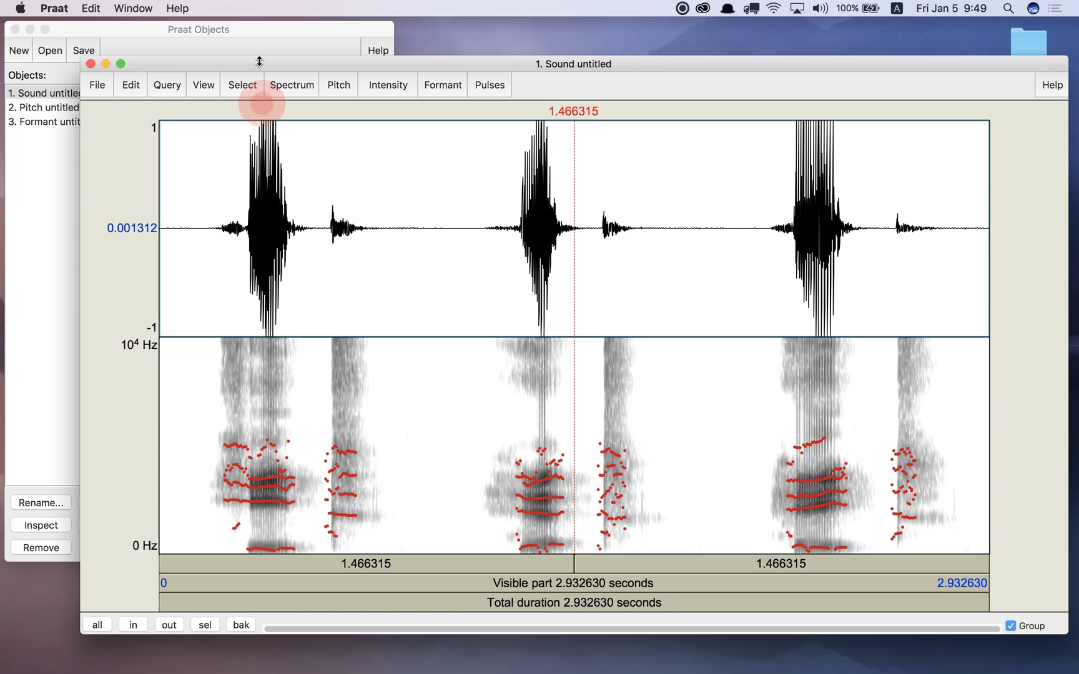
drag(256, 60, 265, 298)
click(279, 465)
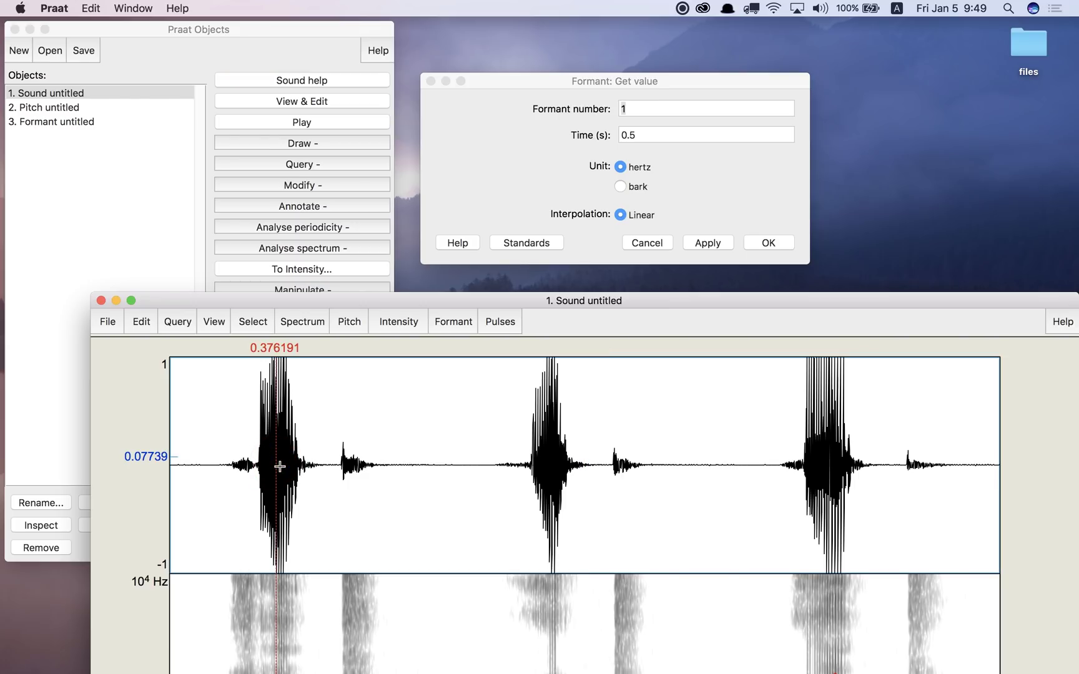
drag(318, 304, 318, 234)
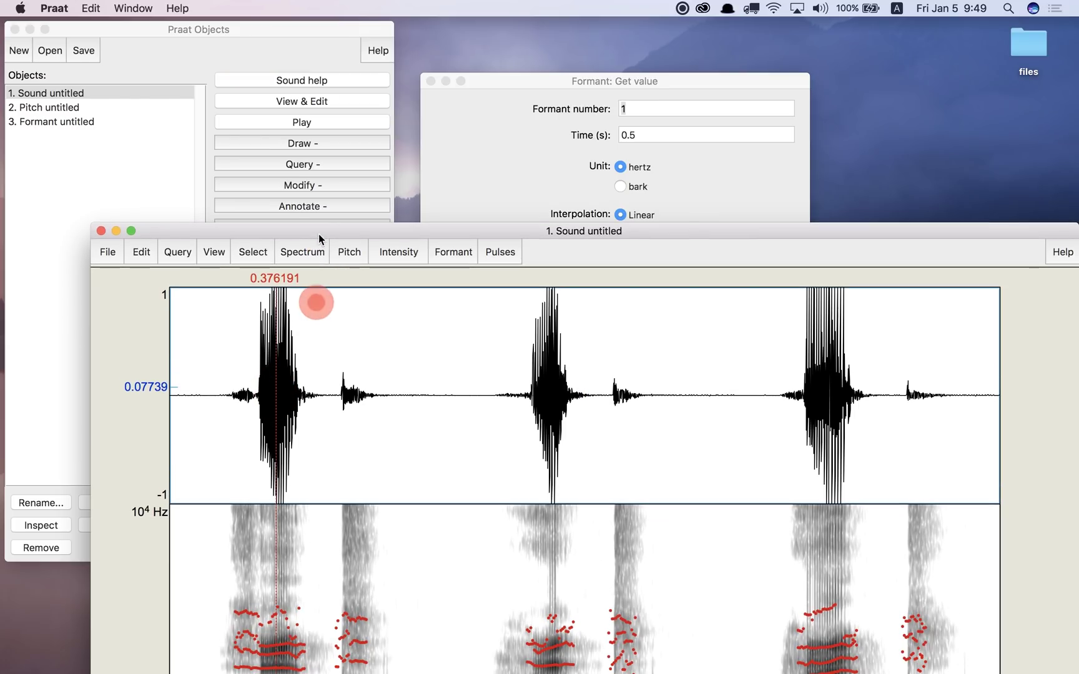
click(277, 368)
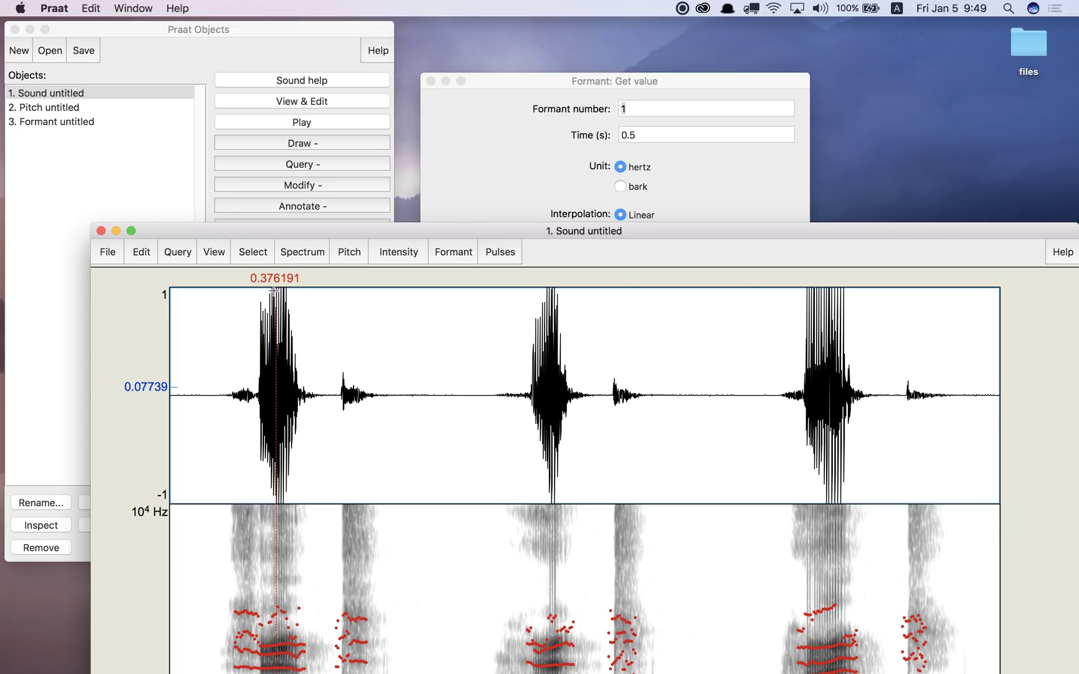
Enter 0.376 as the time and run the formant 1 query with the Sound selected.
click(655, 134)
double_click(655, 134)
text(0.376)
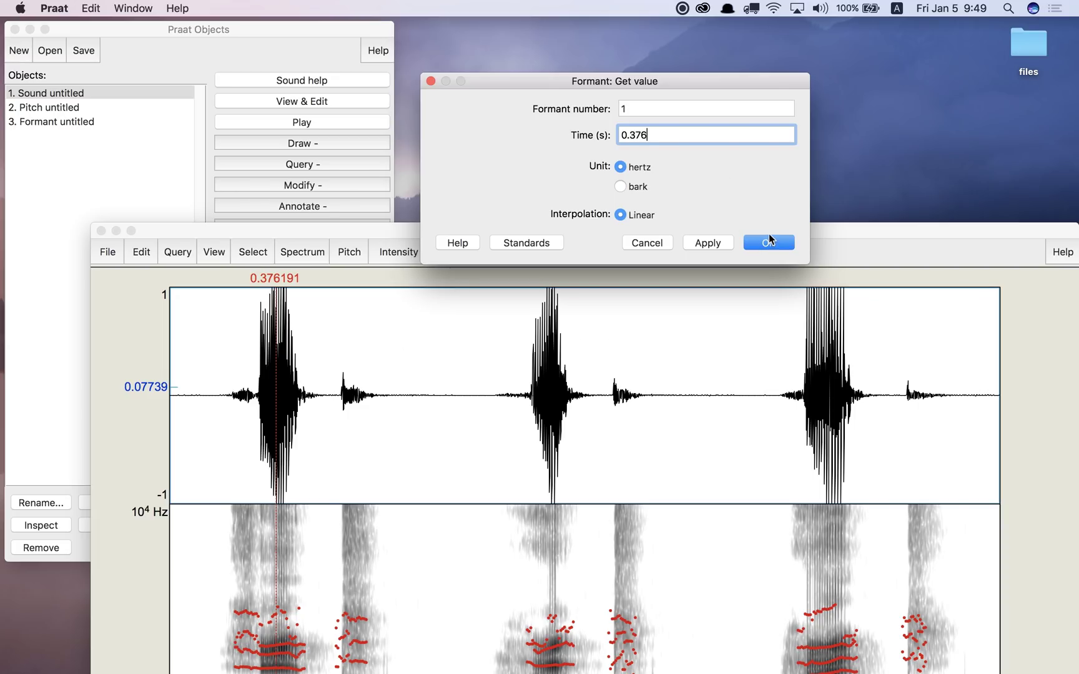
click(771, 241)
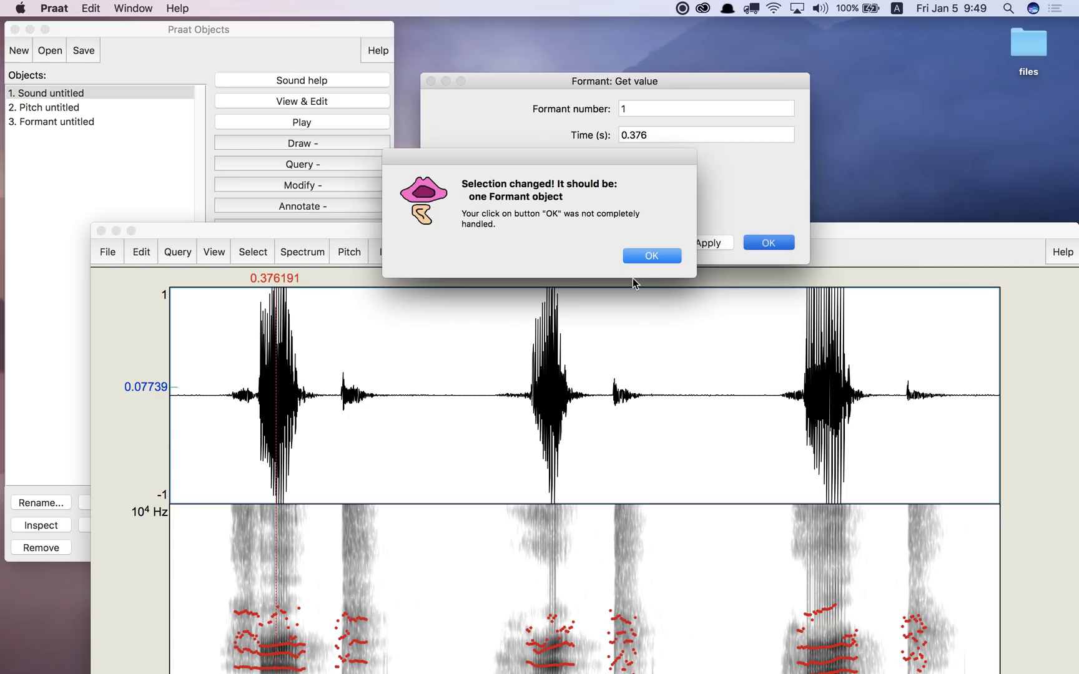
Dismiss the warning, select Formant untitled, and rerun the F1 query at 0.376 s.
click(650, 256)
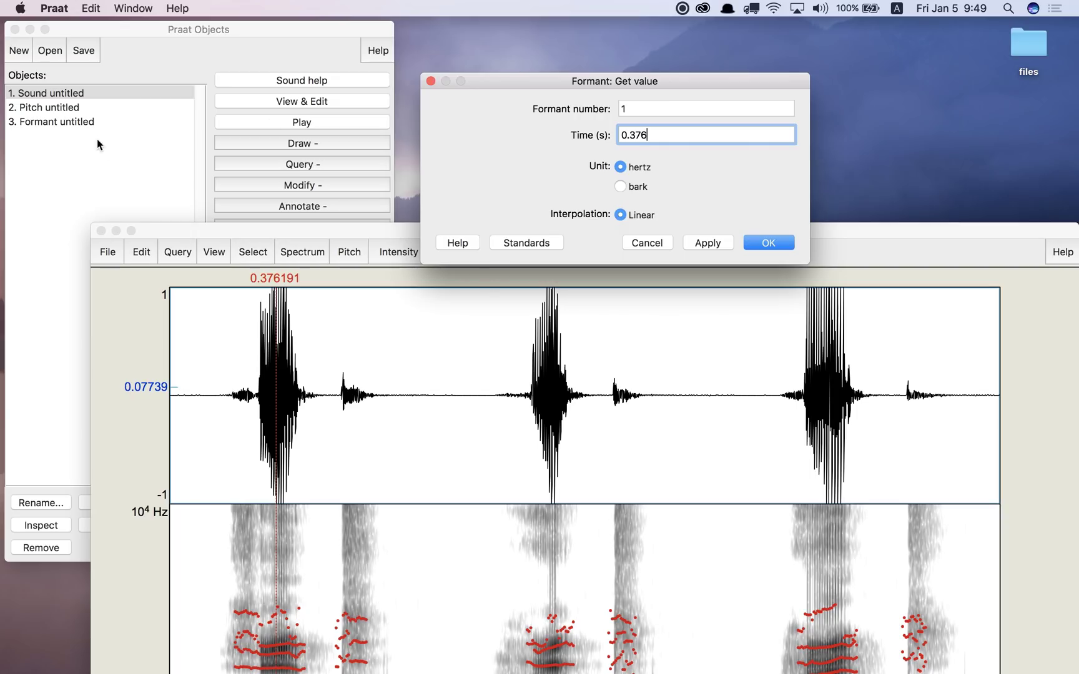
click(78, 121)
click(74, 123)
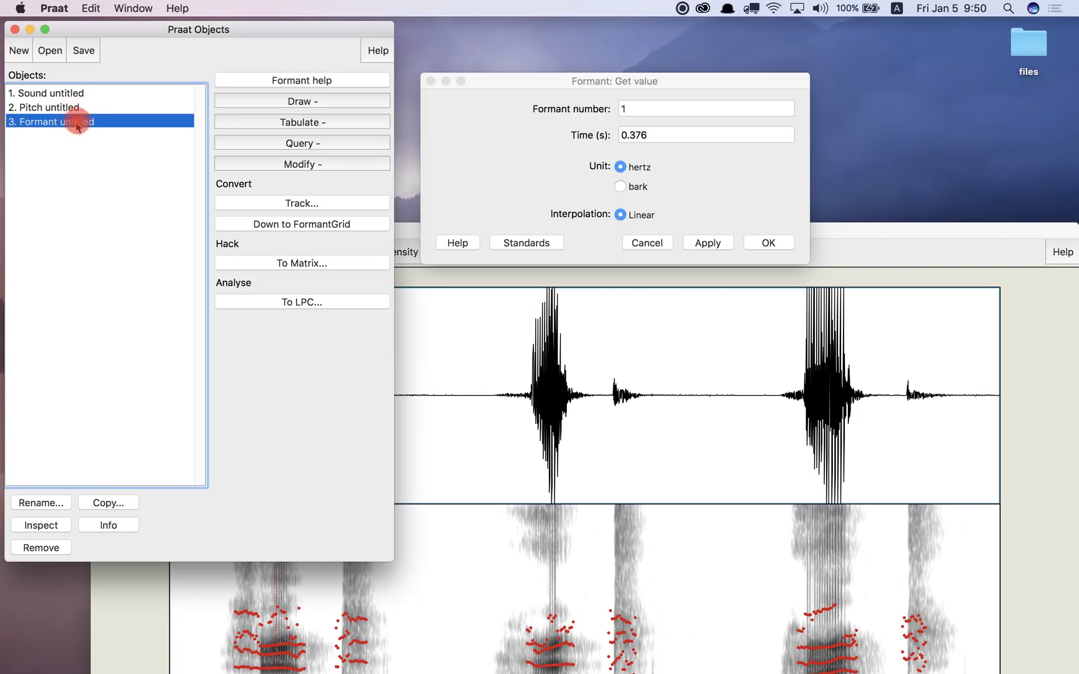
click(503, 90)
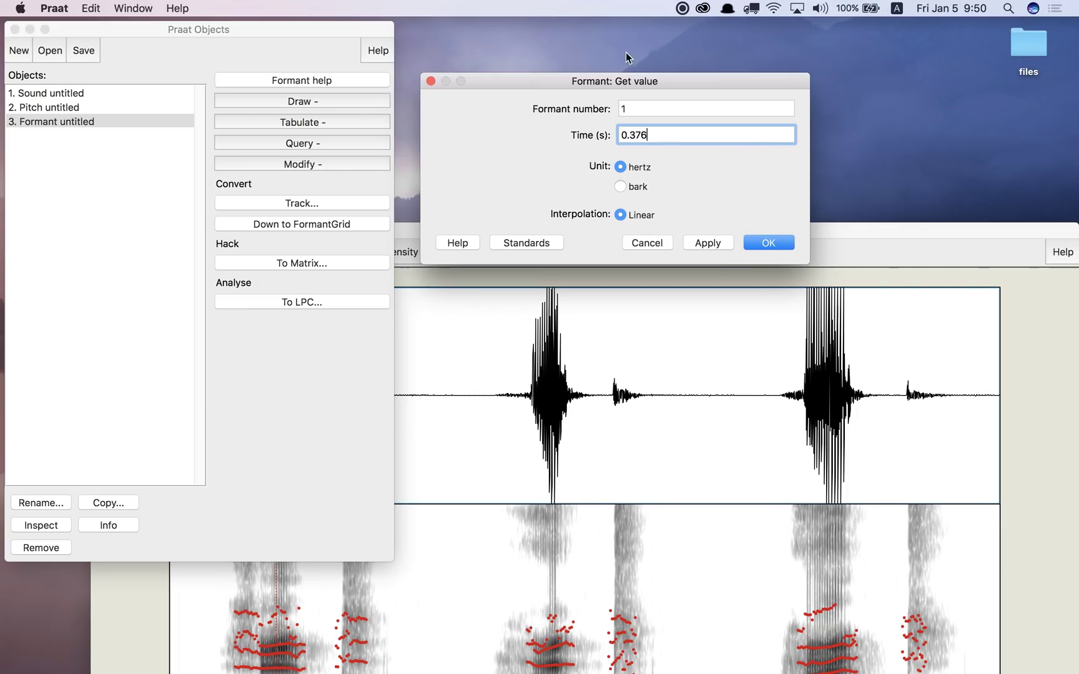
click(768, 243)
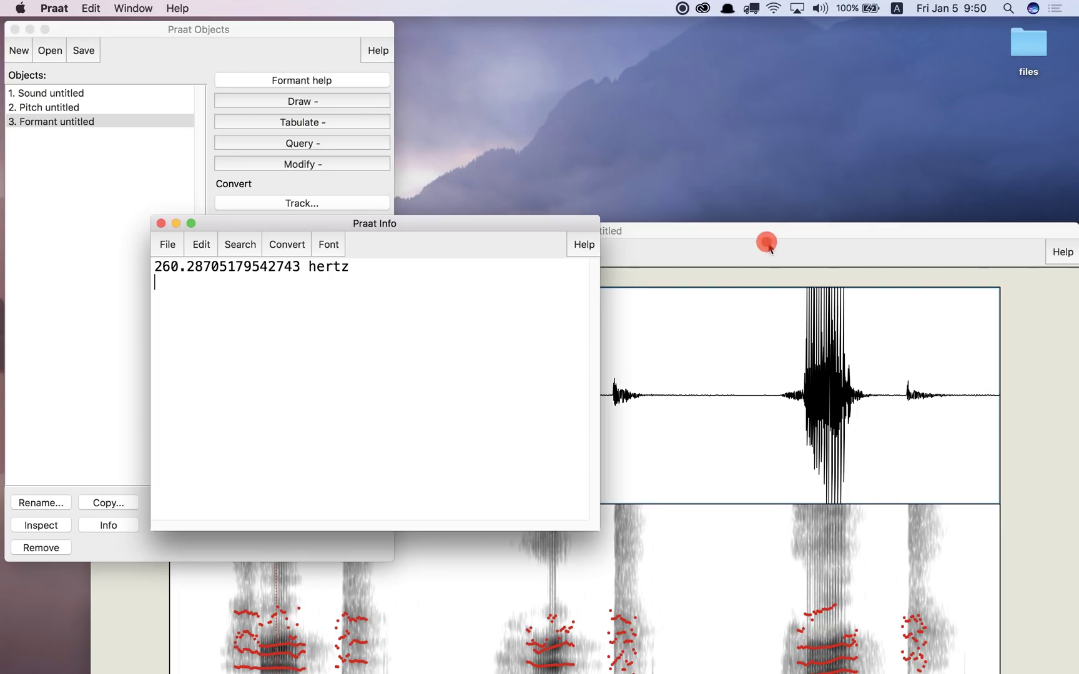
Arrange the windows to show the F1 result of 260.28705179542743 hertz.
drag(410, 222, 737, 31)
drag(417, 234, 384, 237)
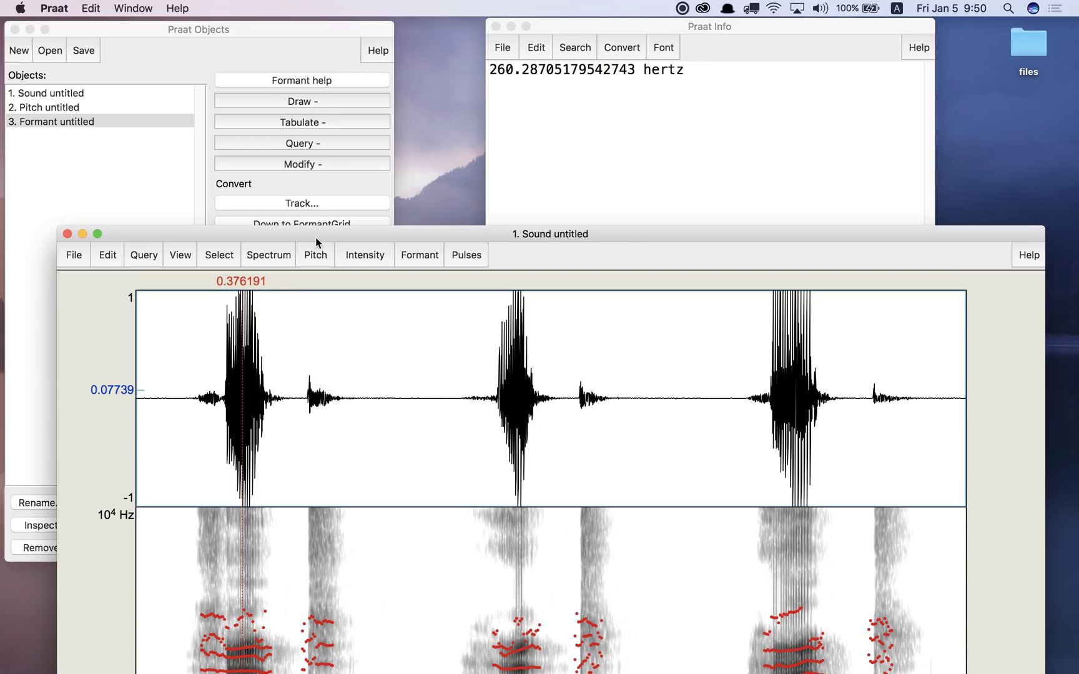
click(533, 115)
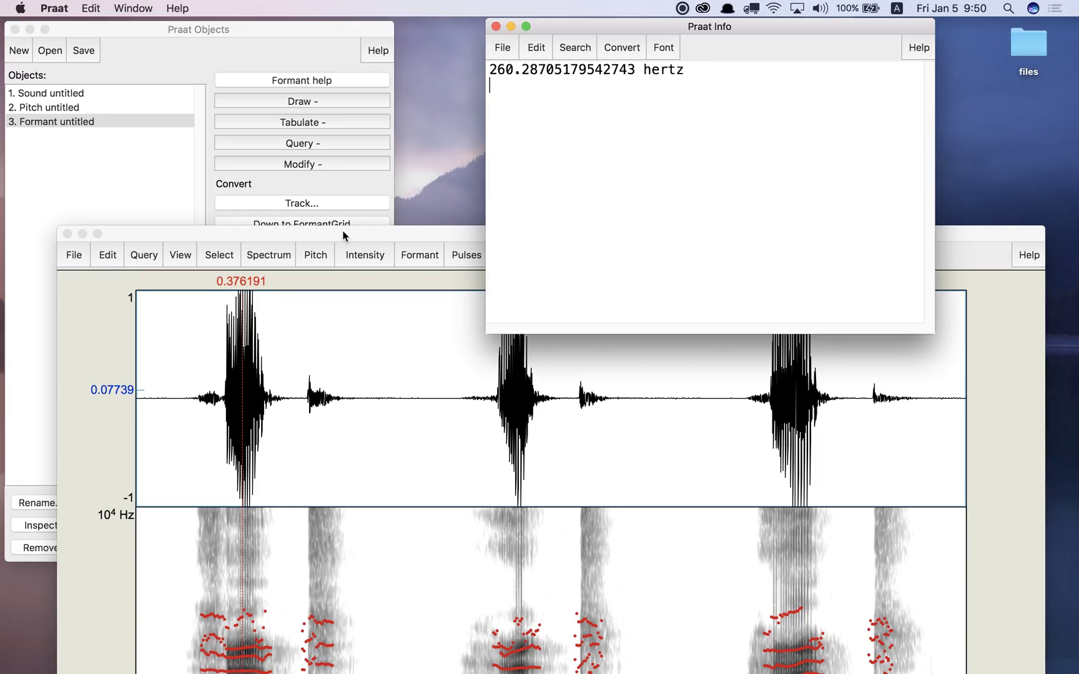